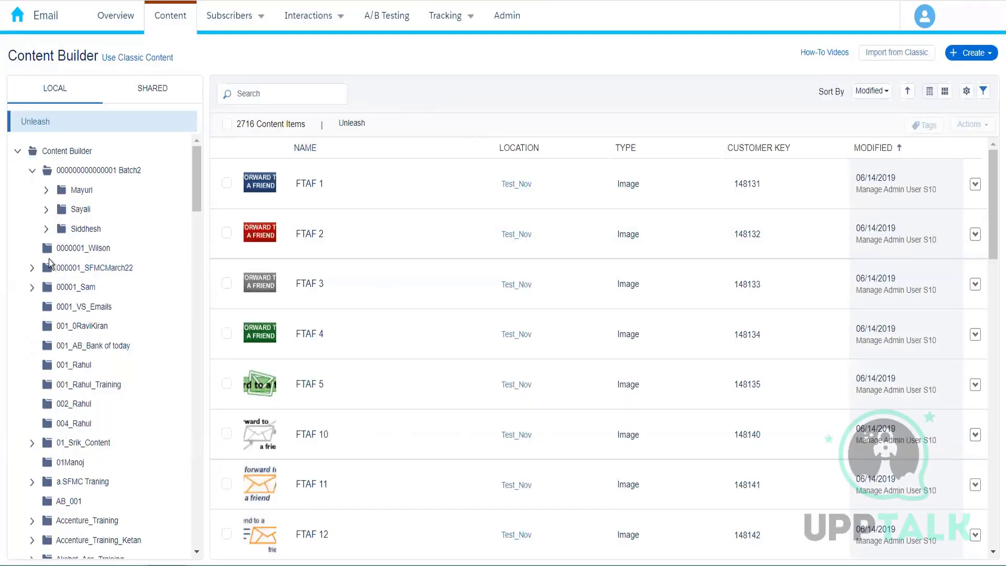
# - Open the Publication List Demo HTML email from its local folder and bring up its content code for editing
pyautogui.moveTo(197, 181); pyautogui.dragTo(197, 200)
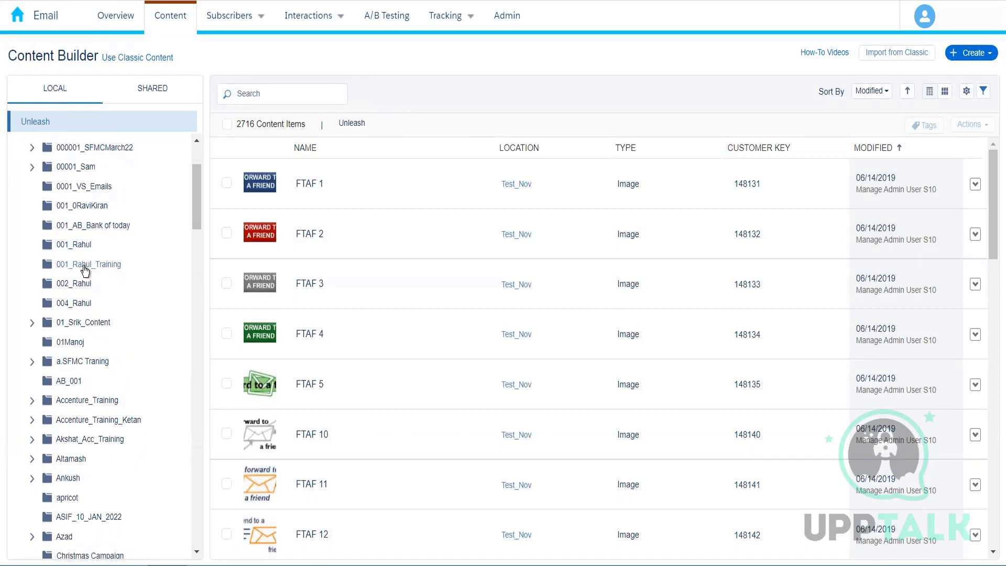
pyautogui.click(86, 270)
pyautogui.click(76, 304)
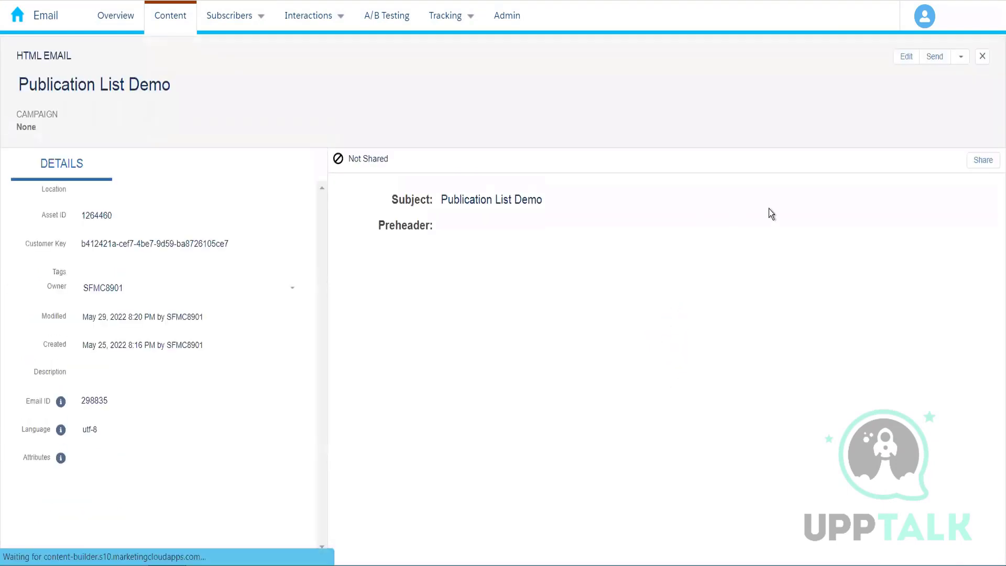
pyautogui.click(961, 58)
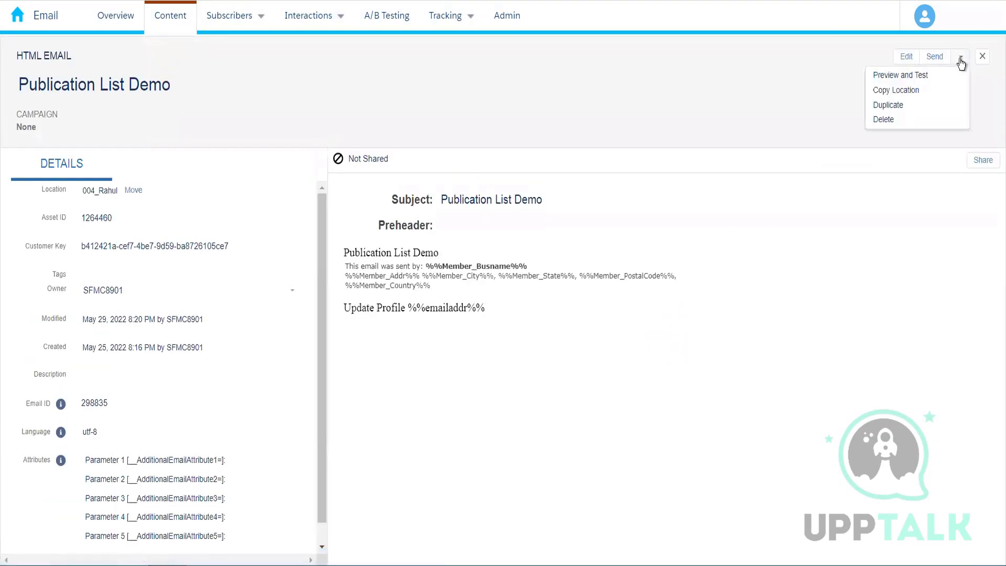
pyautogui.click(902, 76)
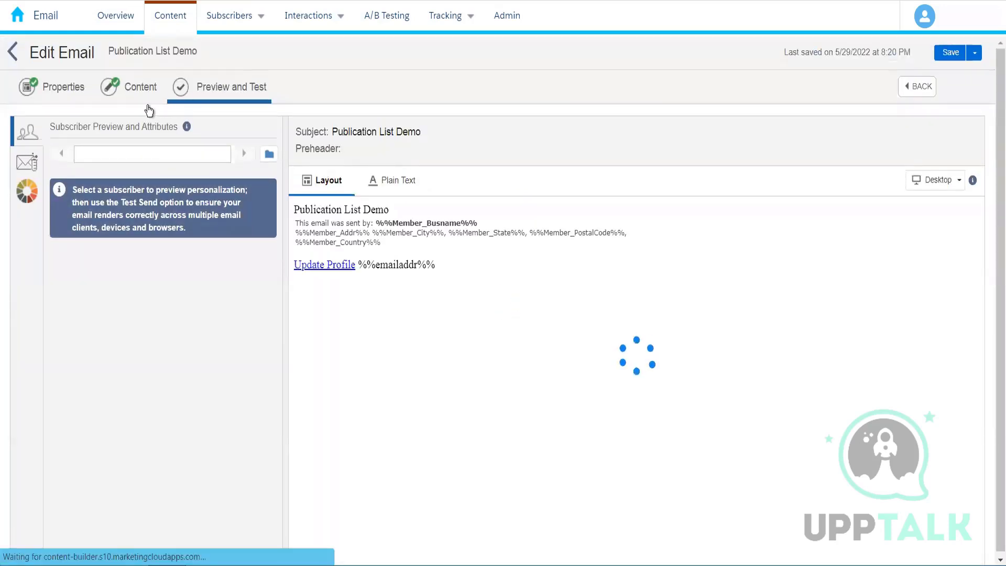
pyautogui.click(133, 93)
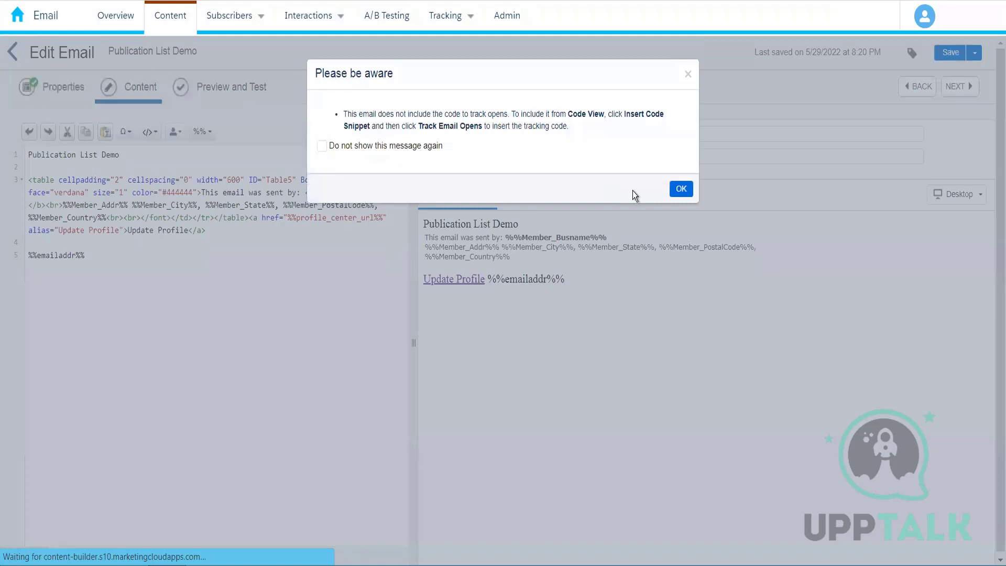
pyautogui.click(679, 190)
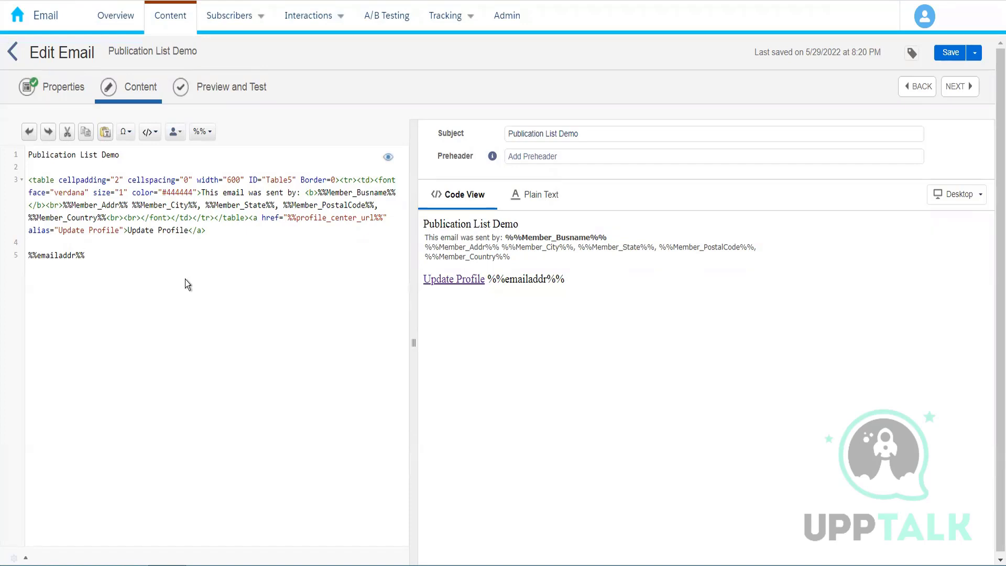
# - Examine the %%emailaddr%% personalization string and its surrounding percent signs in the email code
pyautogui.moveTo(29, 254); pyautogui.dragTo(105, 256)
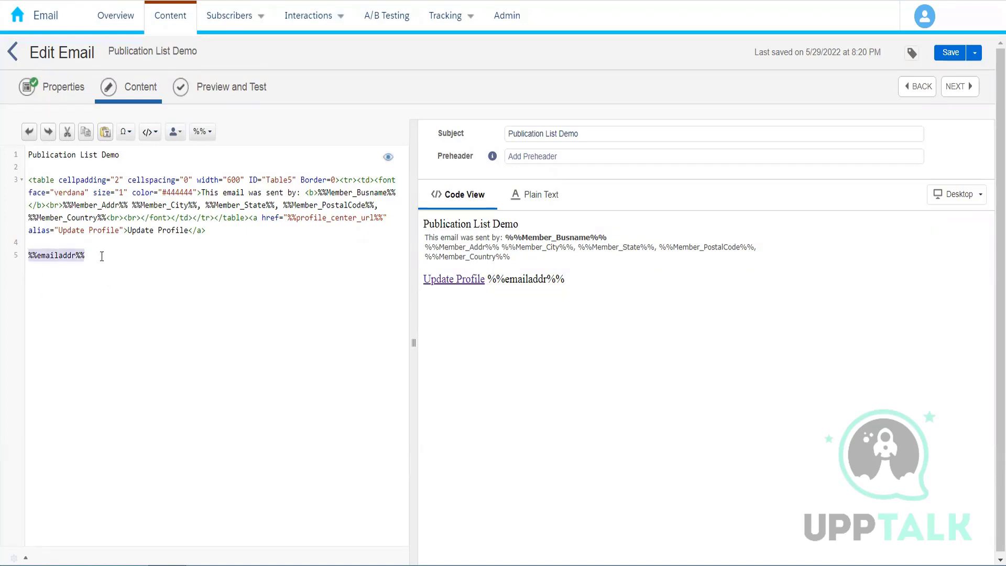
pyautogui.click(105, 257)
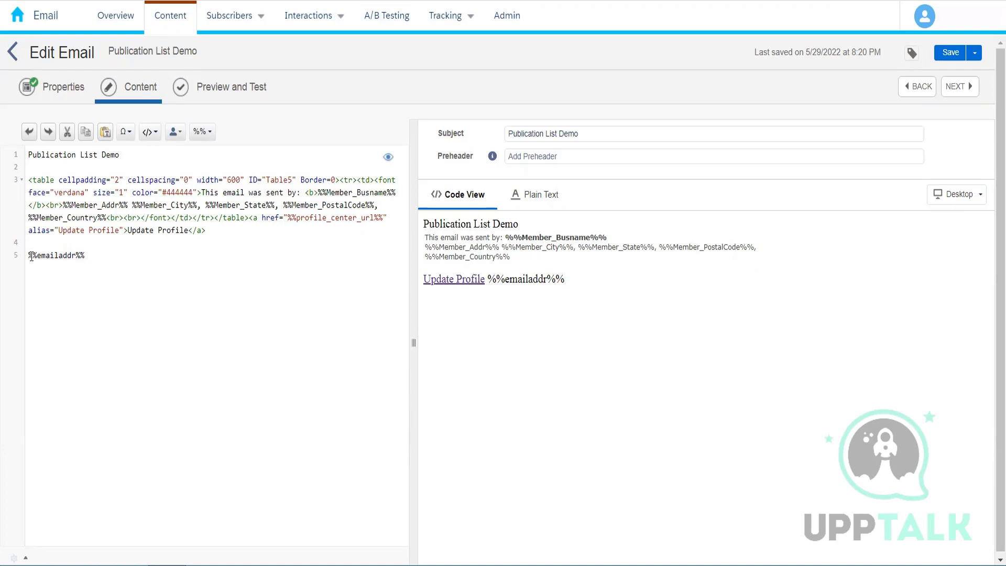
pyautogui.moveTo(29, 255); pyautogui.dragTo(37, 255)
pyautogui.doubleClick(73, 255)
pyautogui.click(170, 282)
# - Browse the personalization profile attributes, try inserting Location inside the table markup, and undo that insertion
pyautogui.click(175, 133)
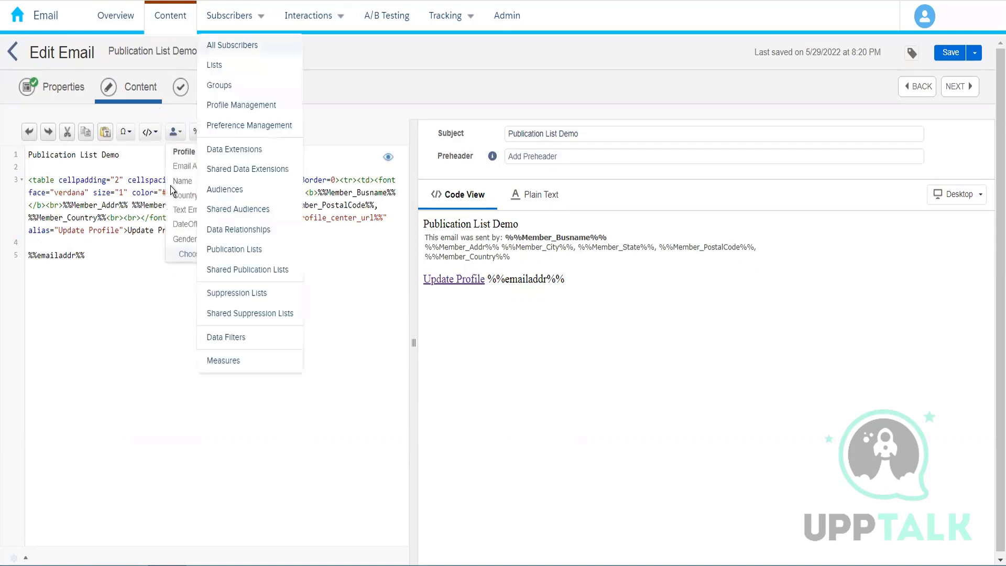
pyautogui.click(87, 389)
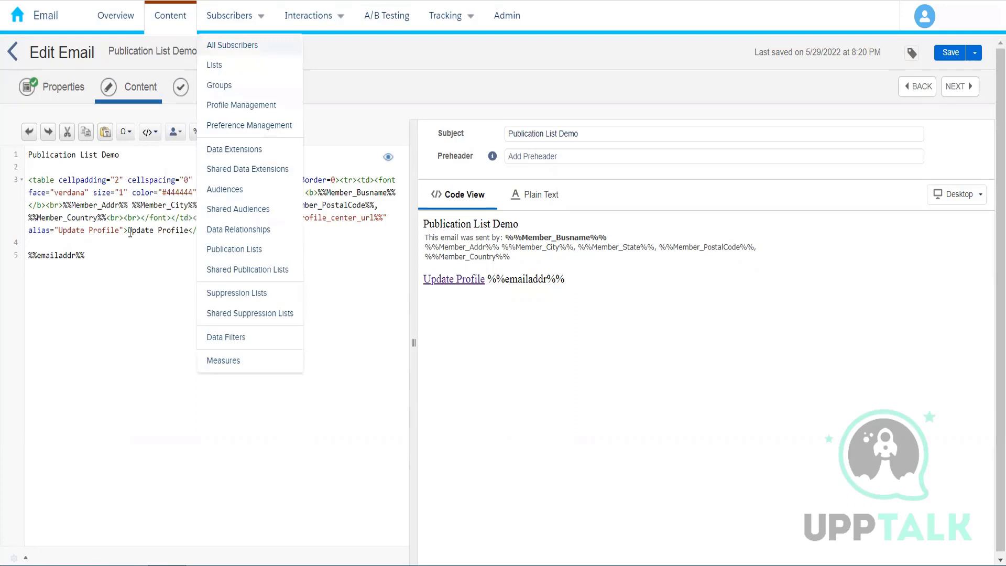
pyautogui.click(204, 217)
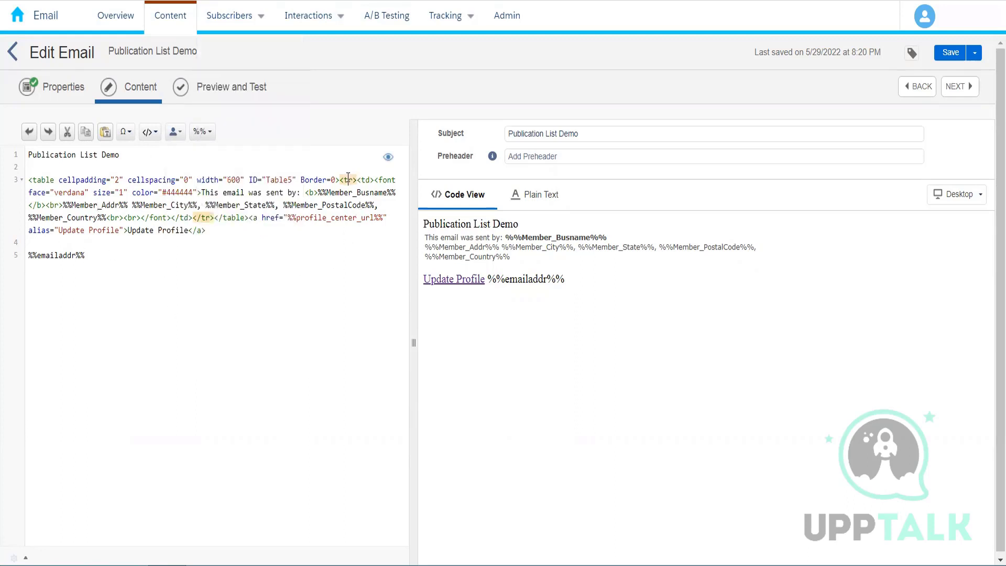
pyautogui.click(175, 133)
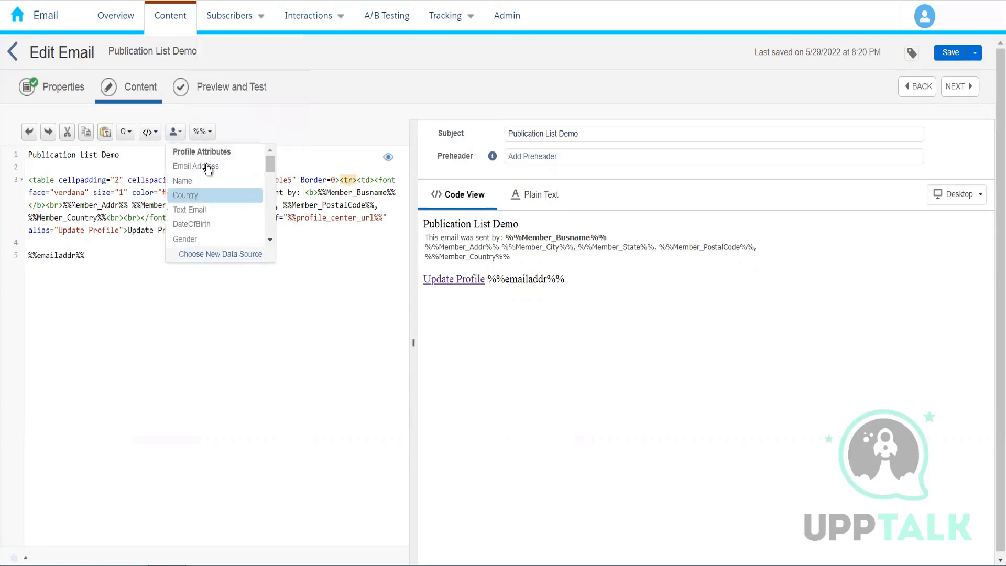
pyautogui.moveTo(269, 167); pyautogui.dragTo(262, 247)
pyautogui.moveTo(263, 201); pyautogui.dragTo(263, 146)
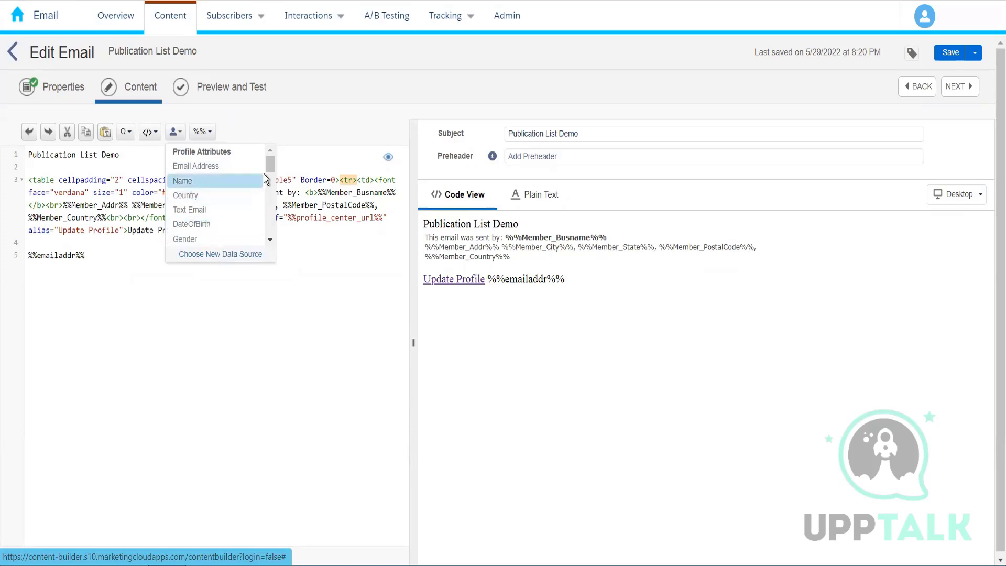
pyautogui.moveTo(269, 166); pyautogui.dragTo(269, 173)
pyautogui.scroll(-2, 269, 175)
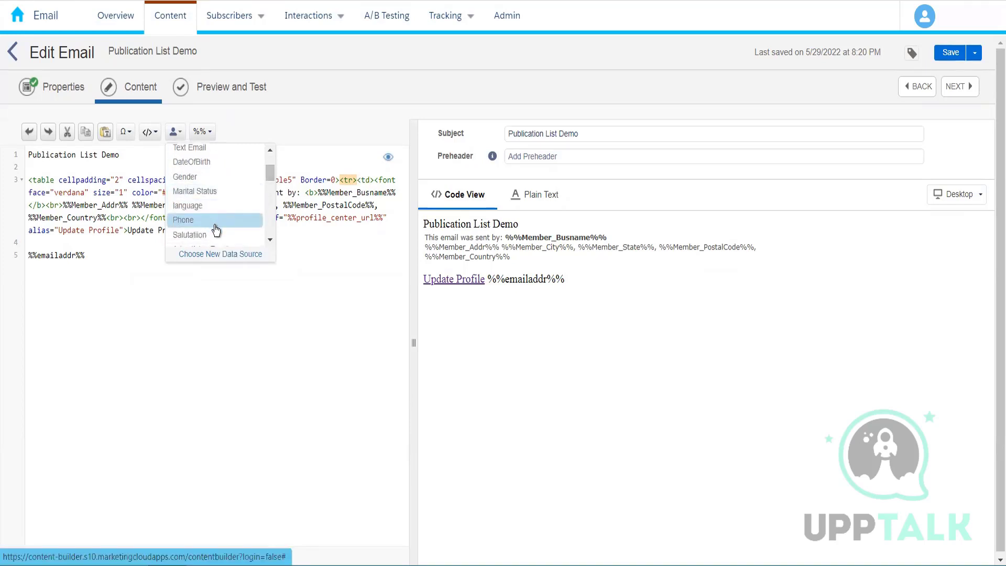
pyautogui.moveTo(266, 178); pyautogui.dragTo(266, 194)
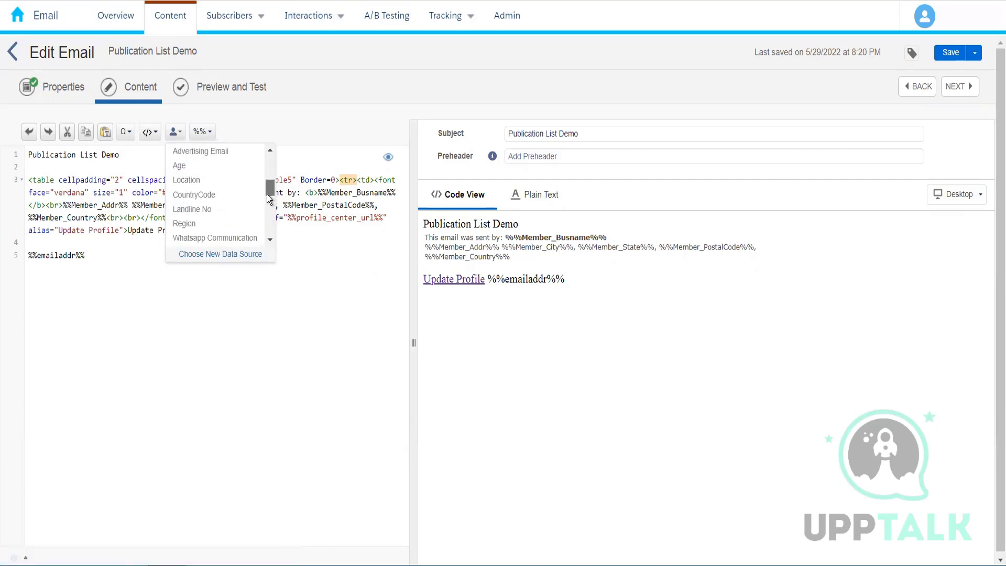
pyautogui.click(212, 186)
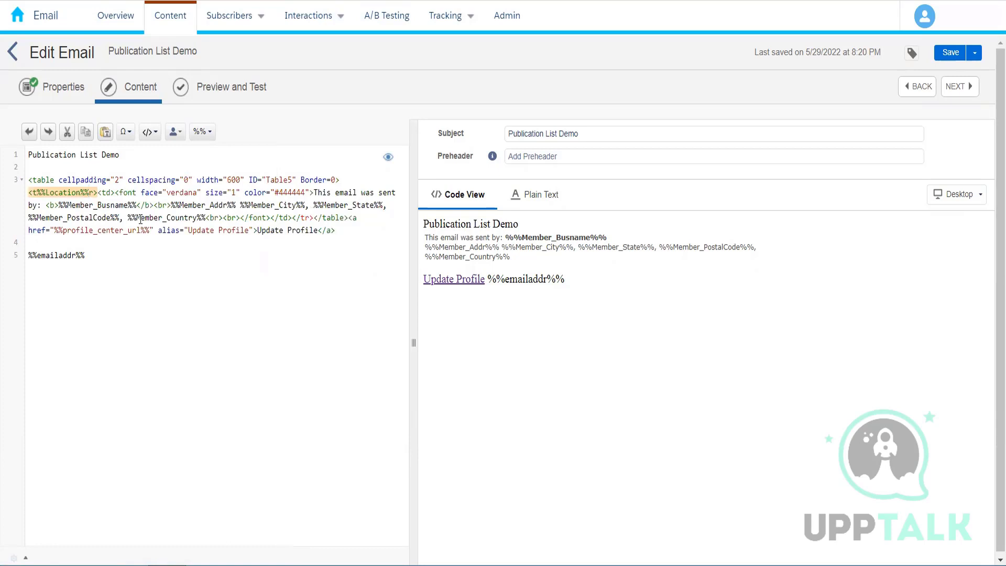
pyautogui.hotkey('ctrl', 'z')
# - Insert the Location profile attribute as %%Location%% on its own line below %%emailaddr%%, separated by a blank line
pyautogui.click(112, 260)
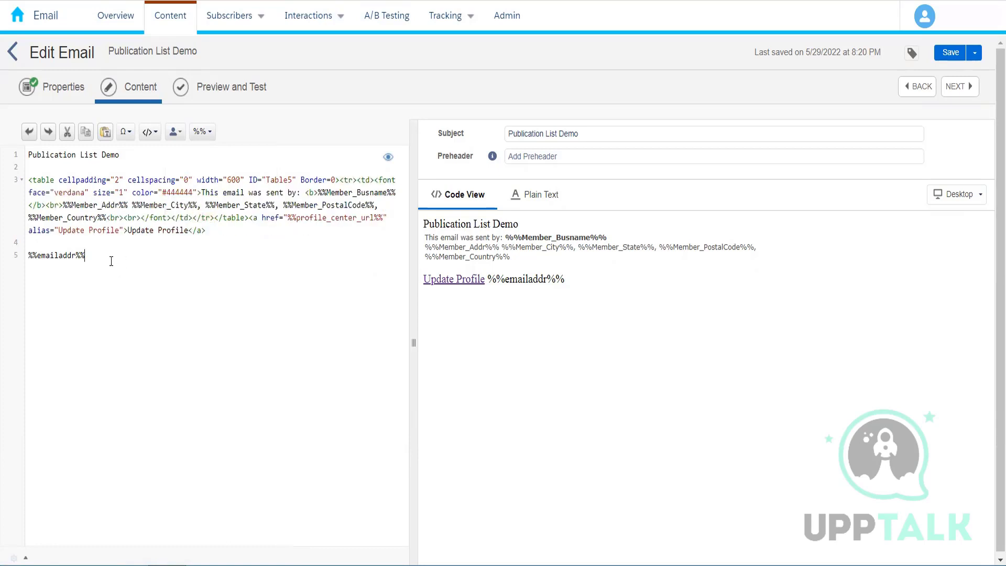
pyautogui.press('Return')
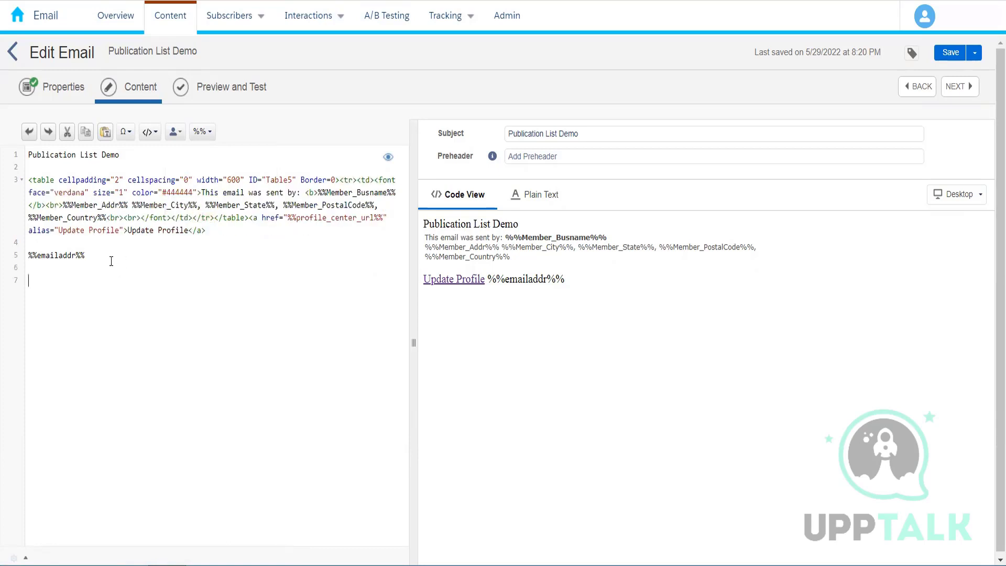
pyautogui.click(174, 132)
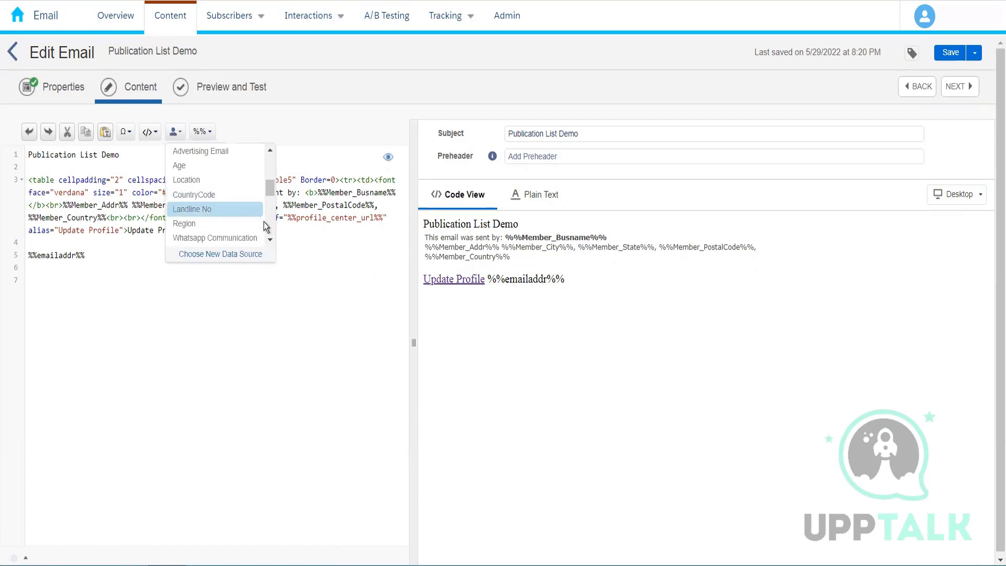
pyautogui.click(209, 180)
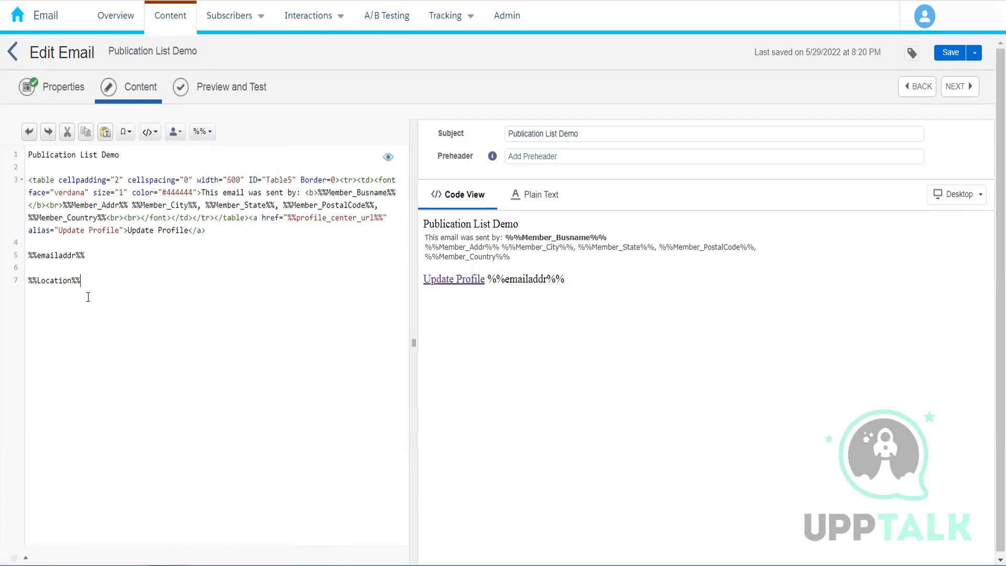
pyautogui.click(176, 132)
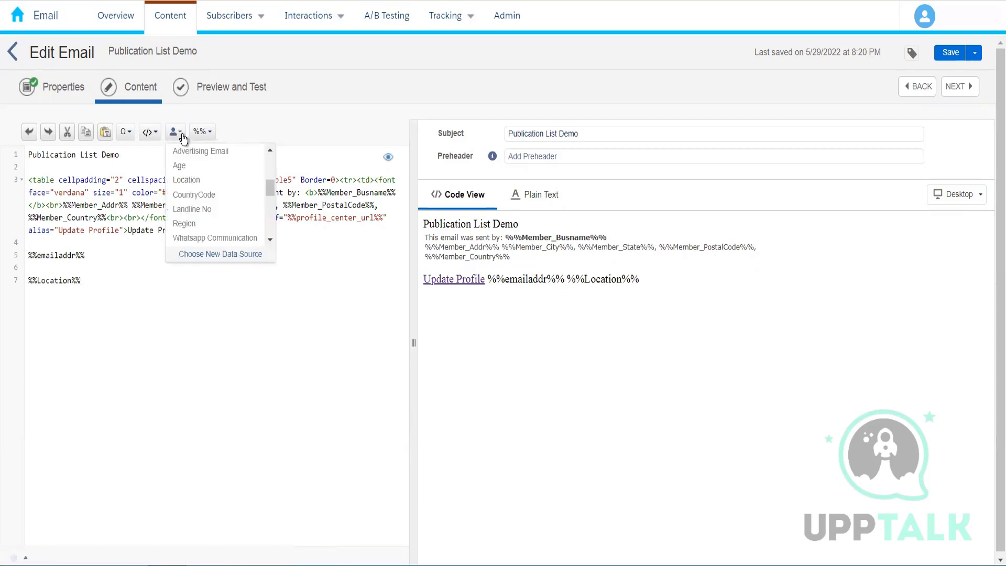
pyautogui.click(107, 282)
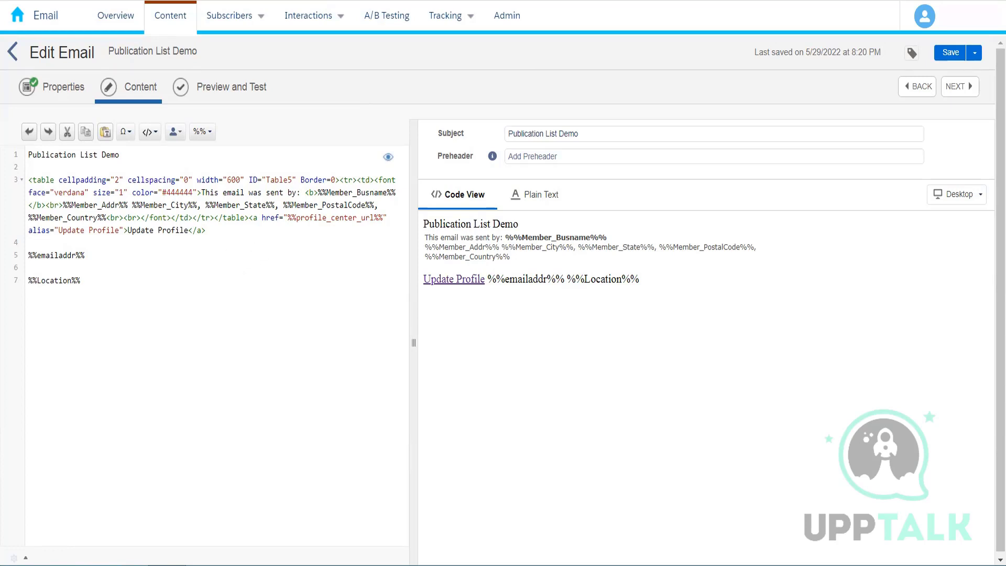
# - Search Google in a new browser tab for "personalization string marketing cloud"
pyautogui.hotkey('ctrl', 't')
pyautogui.write('perso')
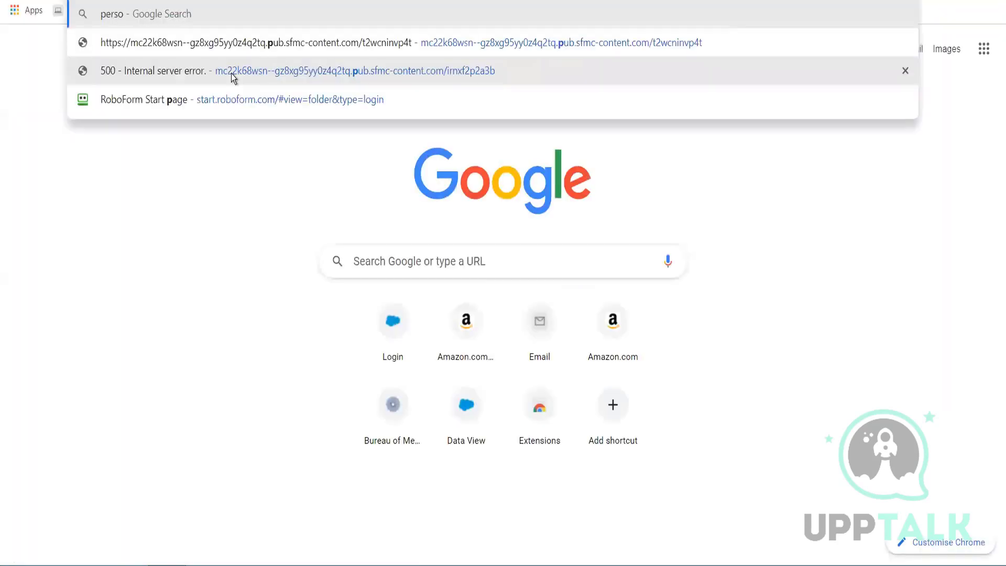
pyautogui.write('nali')
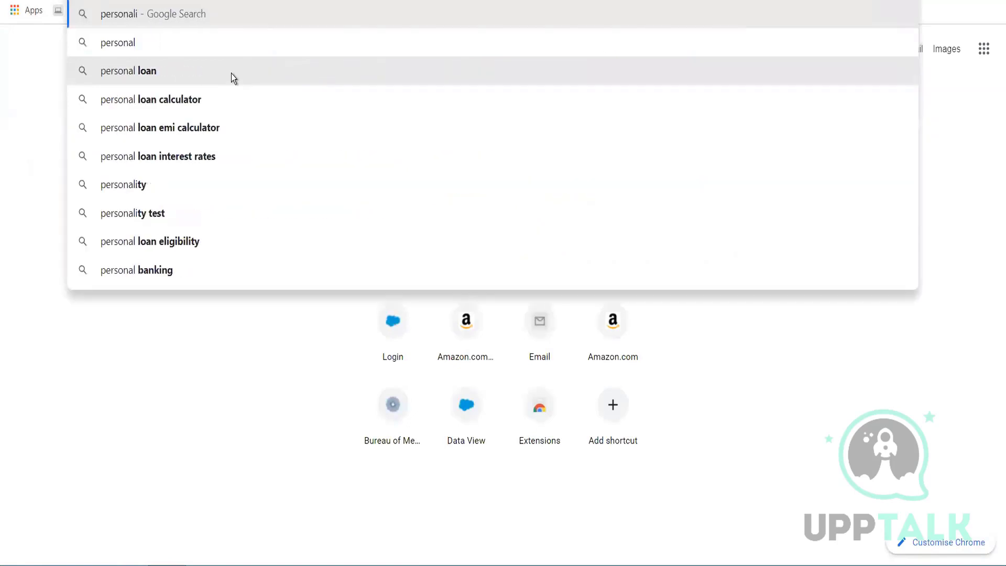
pyautogui.write('zations')
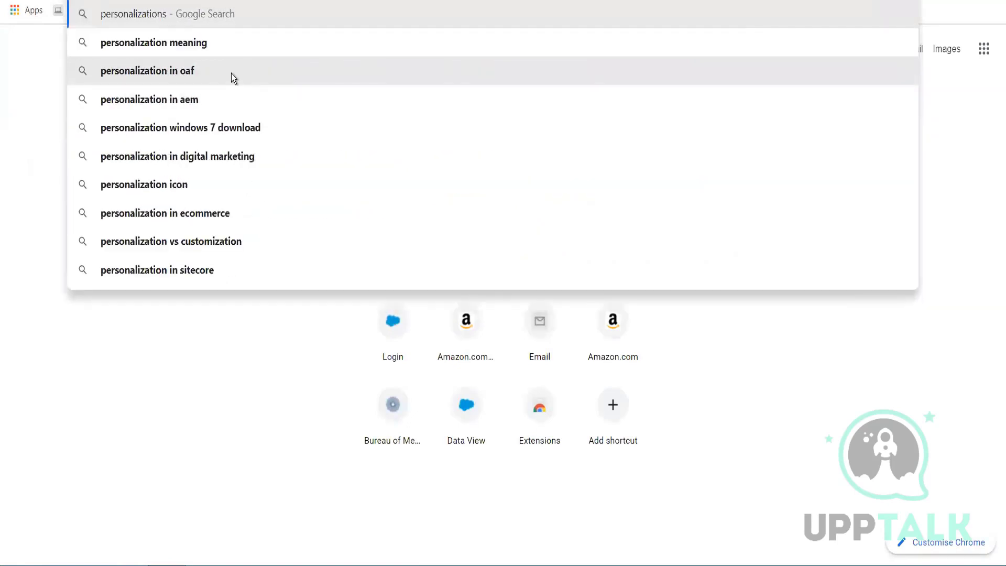
pyautogui.press('BackSpace')
pyautogui.write('strin')
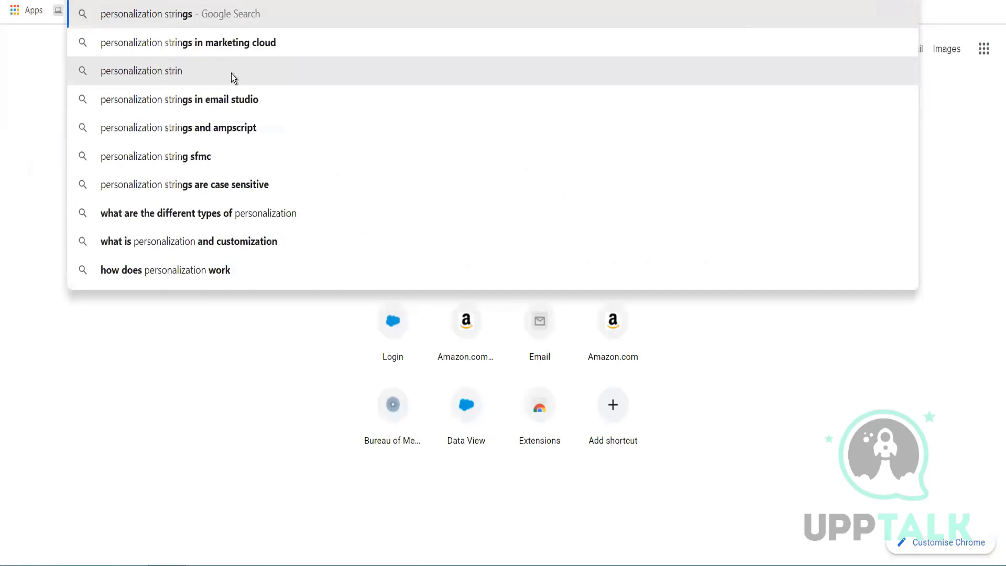
pyautogui.write('g')
pyautogui.press('Up')
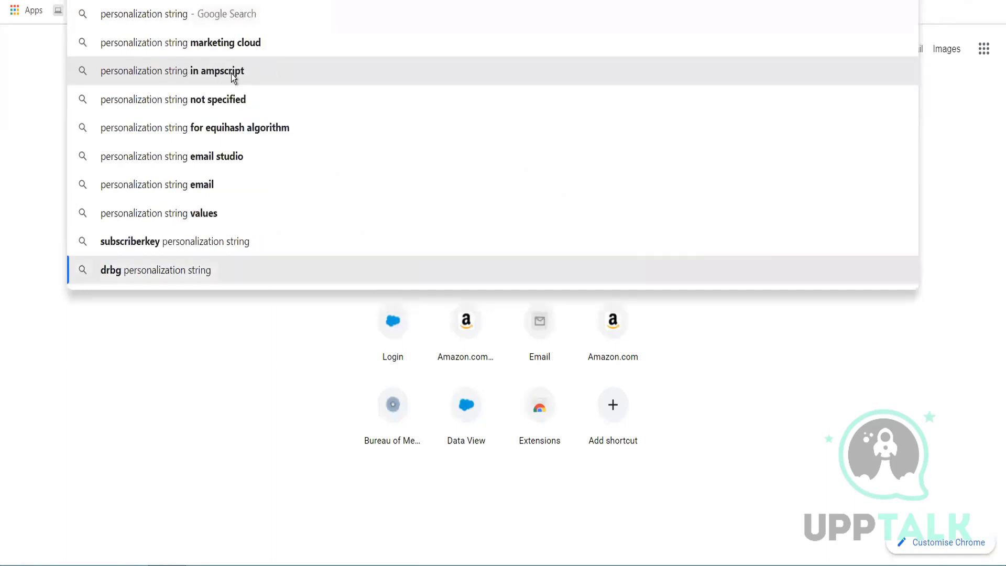
pyautogui.click(275, 42)
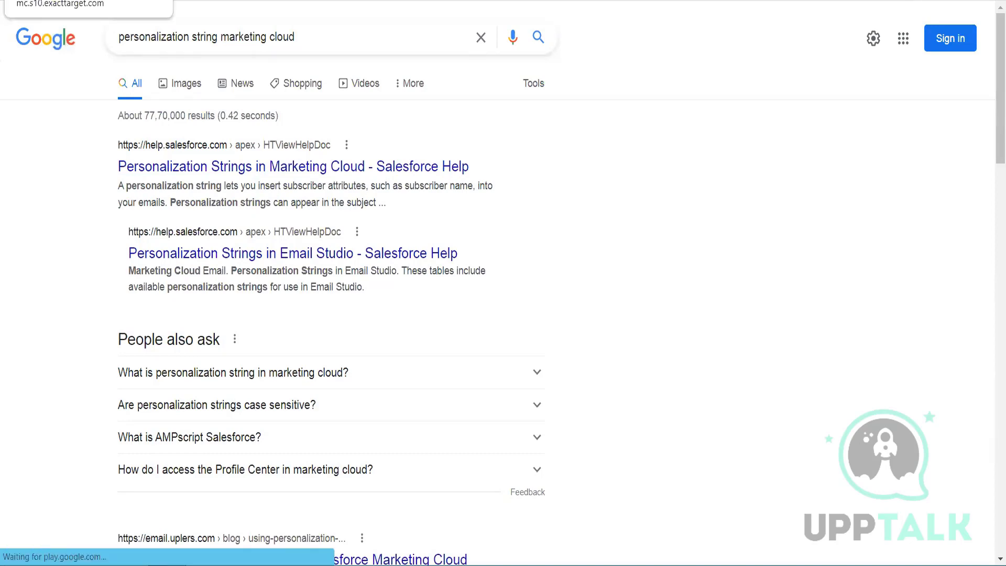
# - Open the Salesforce Help article on Personalization Strings in Marketing Cloud and follow it to Personalization Strings in Email Studio
pyautogui.click(68, 0)
pyautogui.hotkey('ctrl', 't')
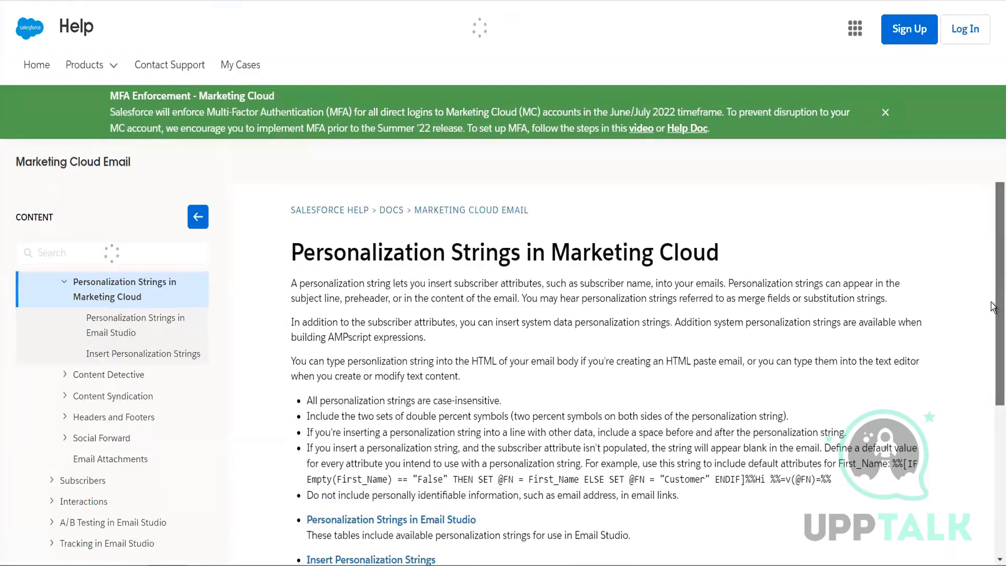
pyautogui.scroll(-3, 666, 381)
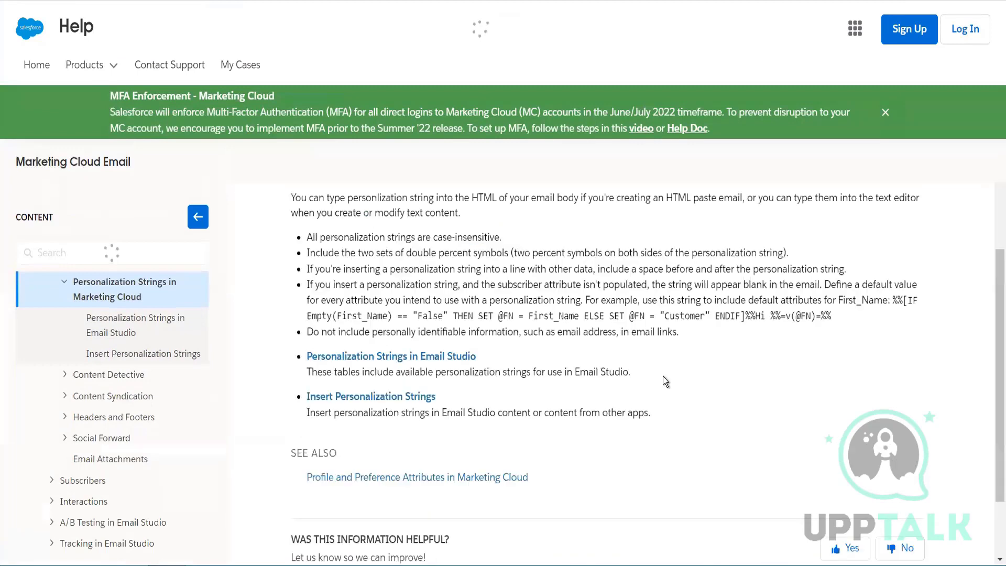
pyautogui.click(386, 361)
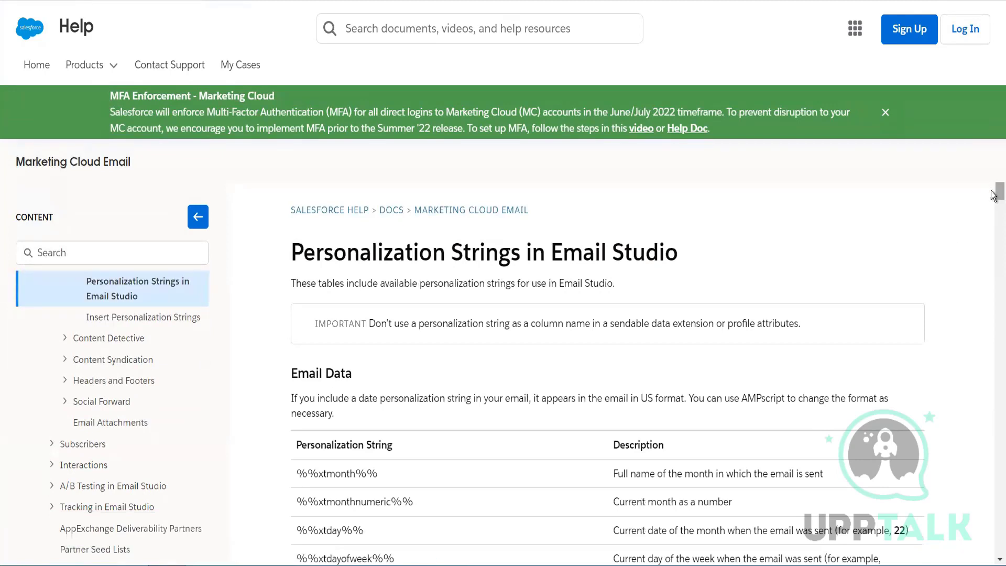
# - Examine the Email Data table of available personalization strings and their descriptions
pyautogui.moveTo(994, 196); pyautogui.dragTo(994, 197)
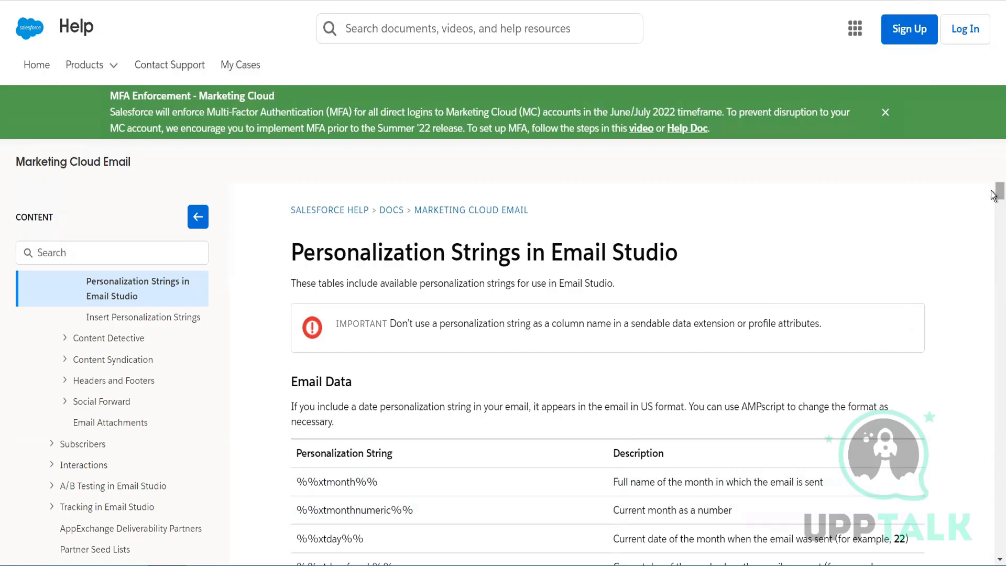
pyautogui.scroll(-1, 993, 203)
pyautogui.moveTo(993, 203); pyautogui.dragTo(993, 211)
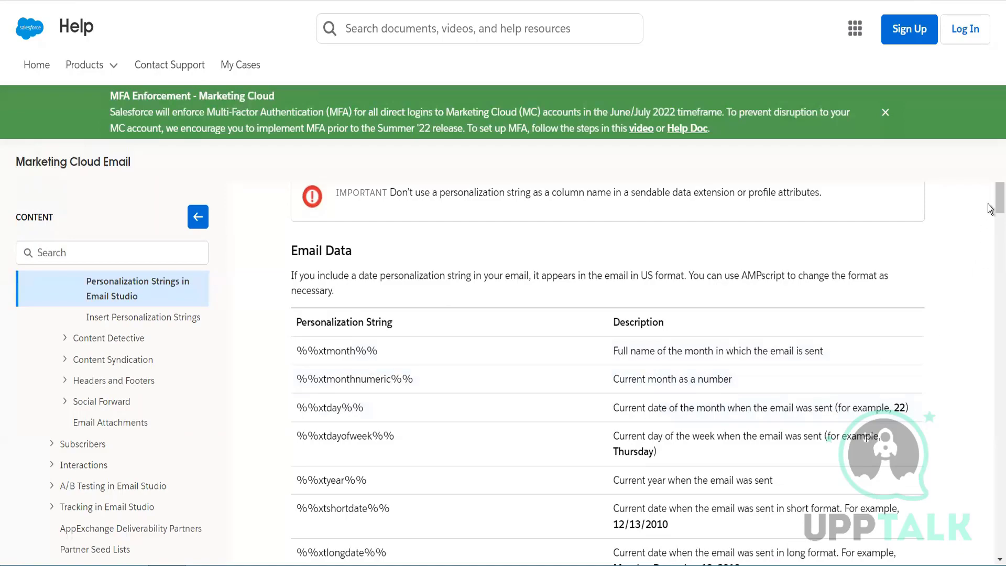
pyautogui.moveTo(994, 206); pyautogui.dragTo(992, 107)
pyautogui.scroll(10, 354, 104)
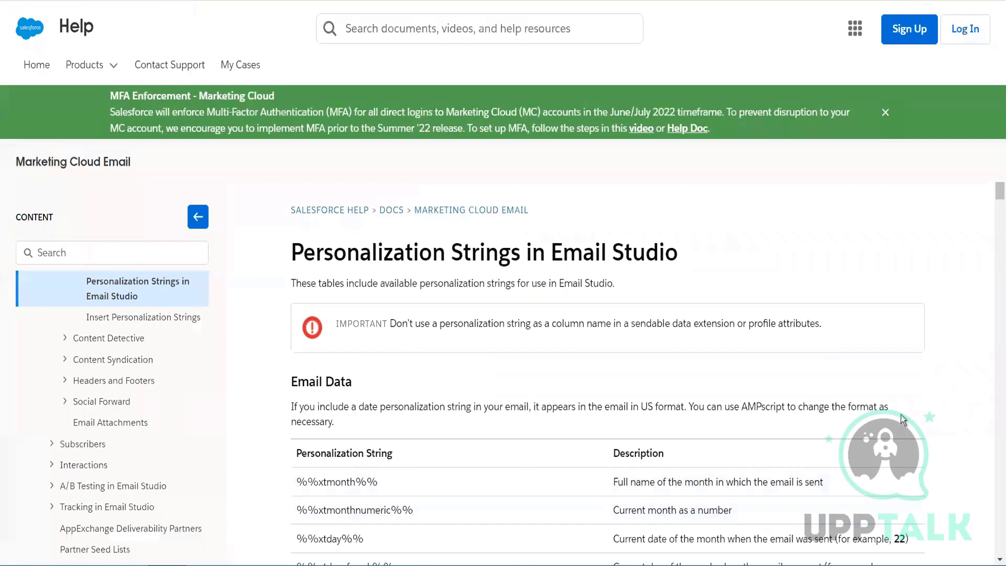
pyautogui.scroll(-2, 425, 416)
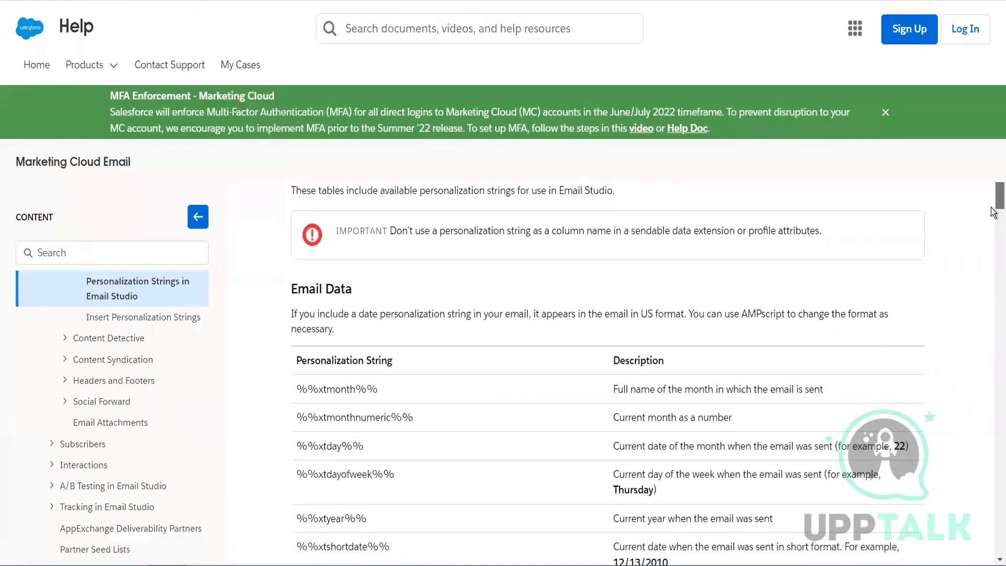
# - Copy %%xtmonth%% from the Email Data table into the email code on its own line below %%Location%%, and preview the email
pyautogui.moveTo(389, 372); pyautogui.dragTo(302, 375)
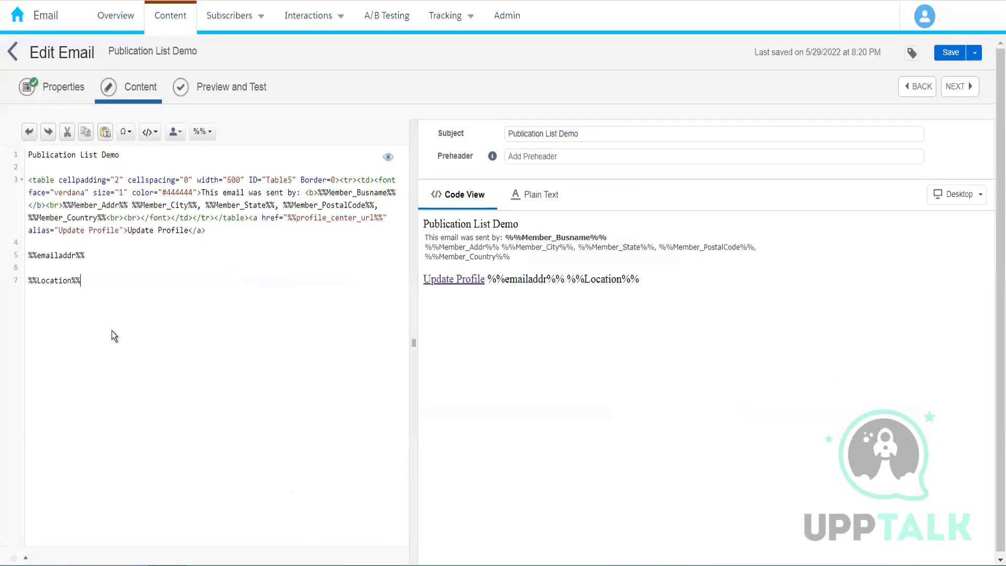
pyautogui.write('%%xtmonth%%')
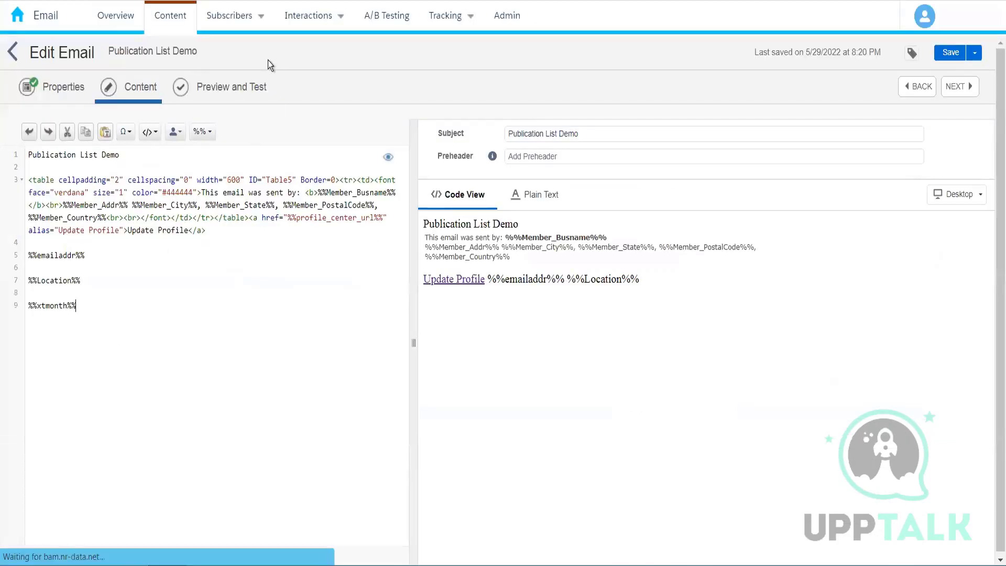
pyautogui.click(220, 93)
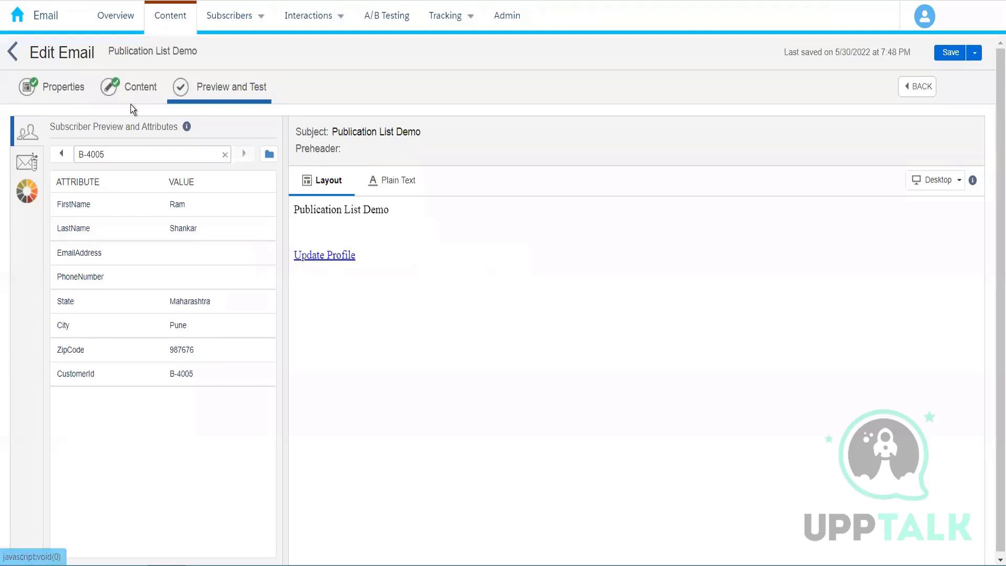
# - Return to the email's code and add two blank lines below the %%xtmonth%% string
pyautogui.click(140, 94)
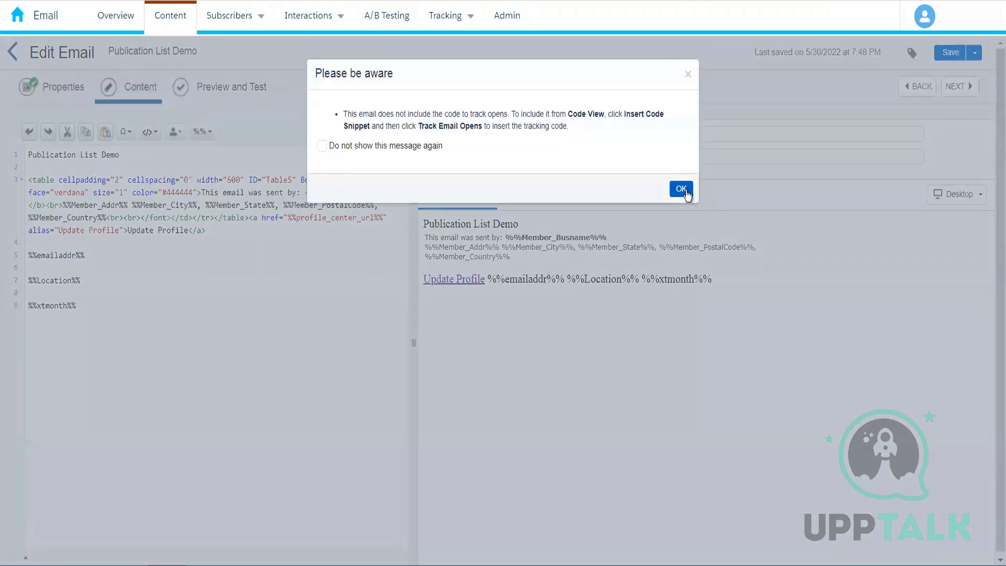
pyautogui.click(678, 188)
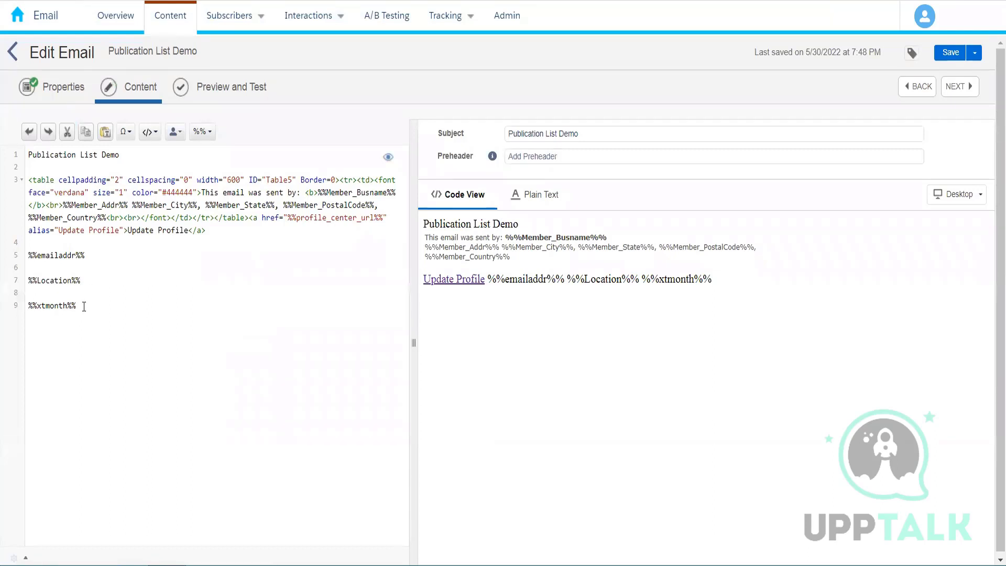
pyautogui.moveTo(78, 306); pyautogui.dragTo(8, 311)
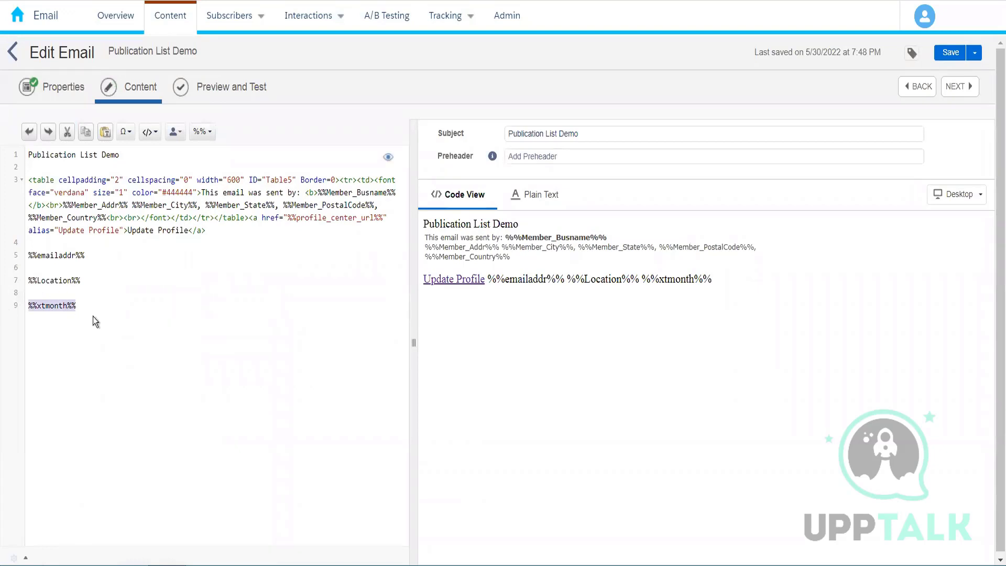
pyautogui.click(114, 312)
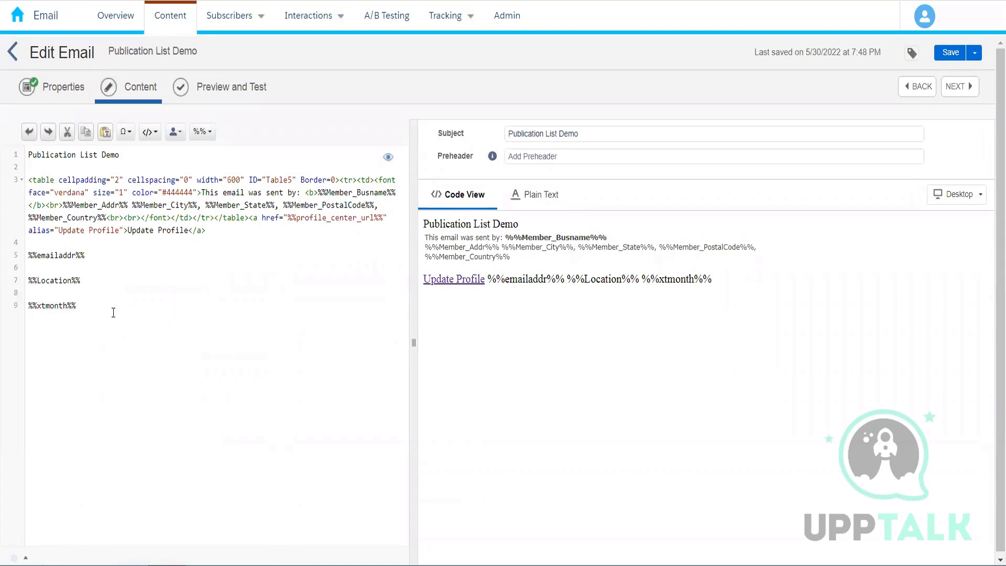
pyautogui.press('Return')
pyautogui.press('Return')
pyautogui.press('Return')
pyautogui.press('BackSpace')
# - Look up the CustomerId attribute and its value in the subscriber preview, and return to the email's code
pyautogui.click(227, 93)
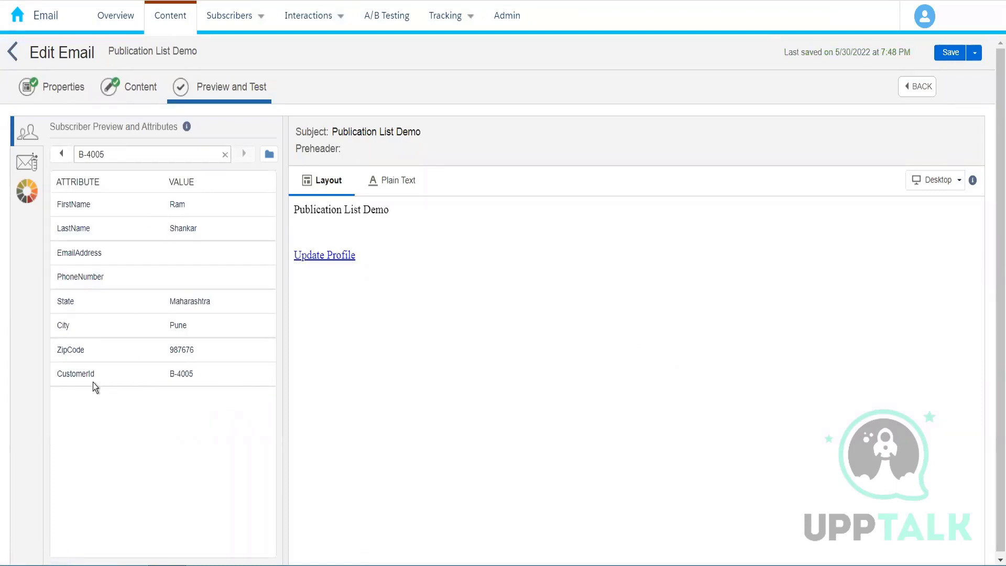
pyautogui.tripleClick(179, 372)
pyautogui.click(129, 93)
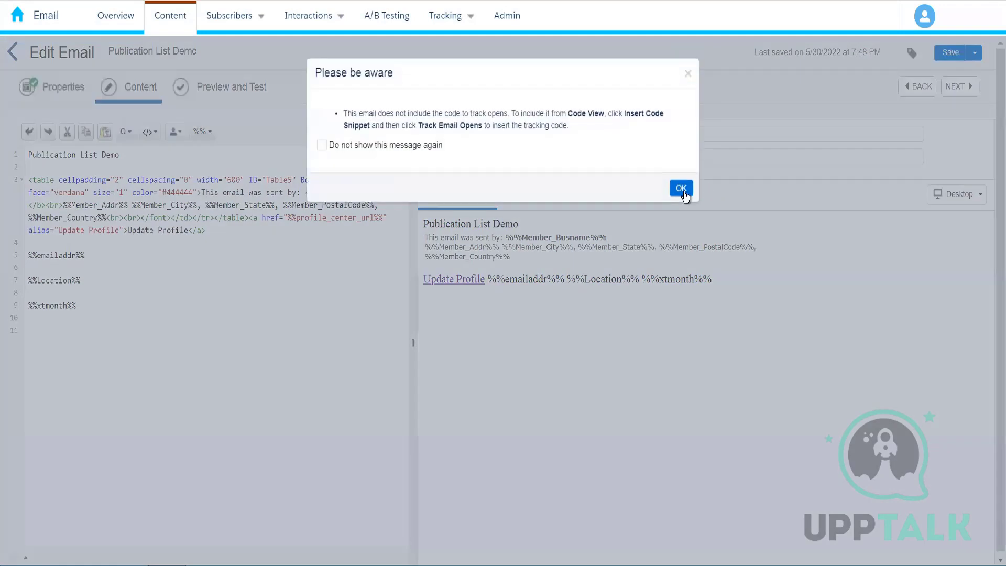
pyautogui.click(681, 187)
# - Add the line "Your customer id is %%" followed by the subscriber's customer ID below the %%xtmonth%% string
pyautogui.click(164, 303)
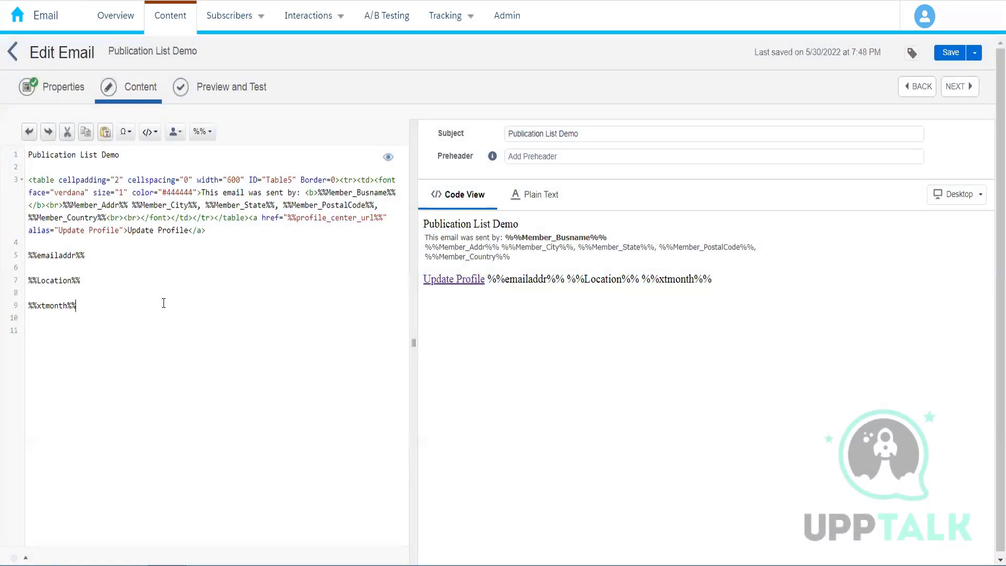
pyautogui.write('Yo')
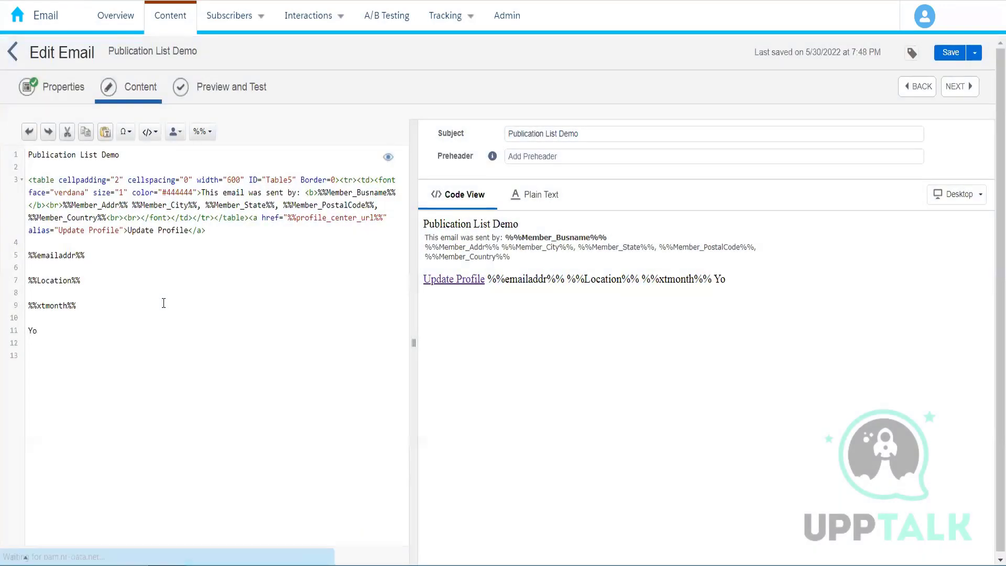
pyautogui.write('ur custome')
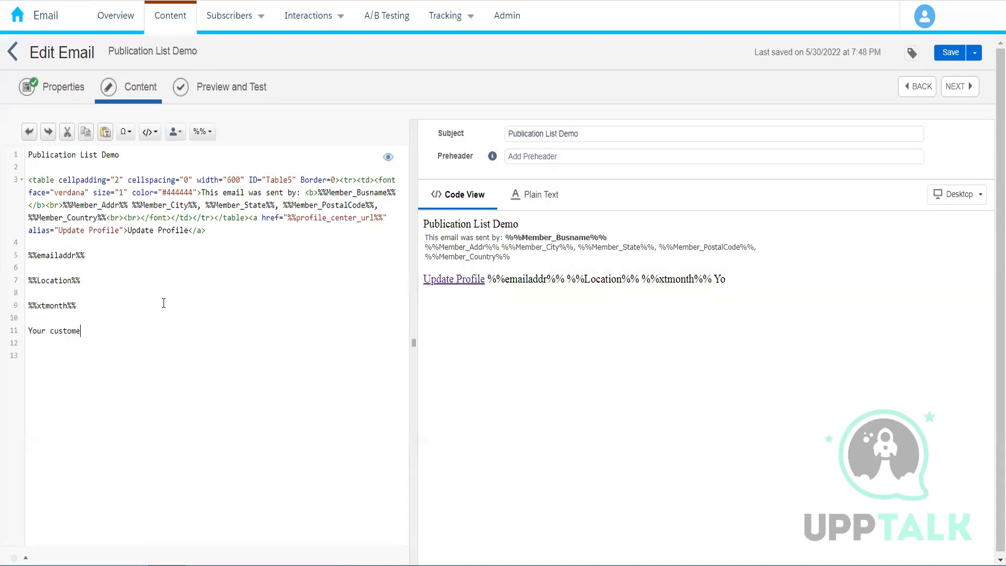
pyautogui.write('r id is %%B-4005')
pyautogui.press('Return')
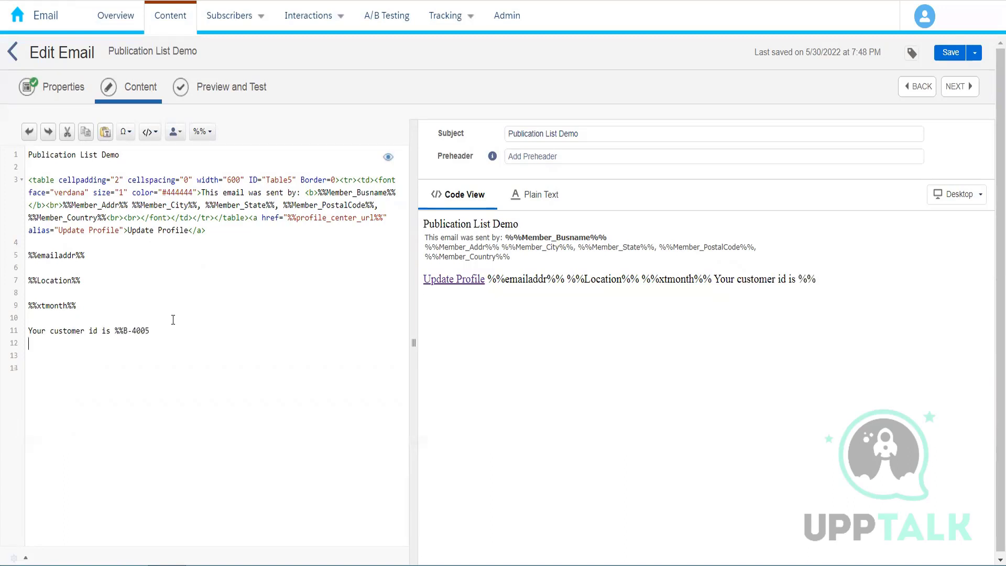
# - Replace the literal customer ID in the new line with the string %%cusstomerid%% and preview the email
pyautogui.press('BackSpace')
pyautogui.press('BackSpace')
pyautogui.press('BackSpace')
pyautogui.press('BackSpace')
pyautogui.press('BackSpace')
pyautogui.press('BackSpace')
pyautogui.press('BackSpace')
pyautogui.press('BackSpace')
pyautogui.press('BackSpace')
pyautogui.write('%%cusstomerid')
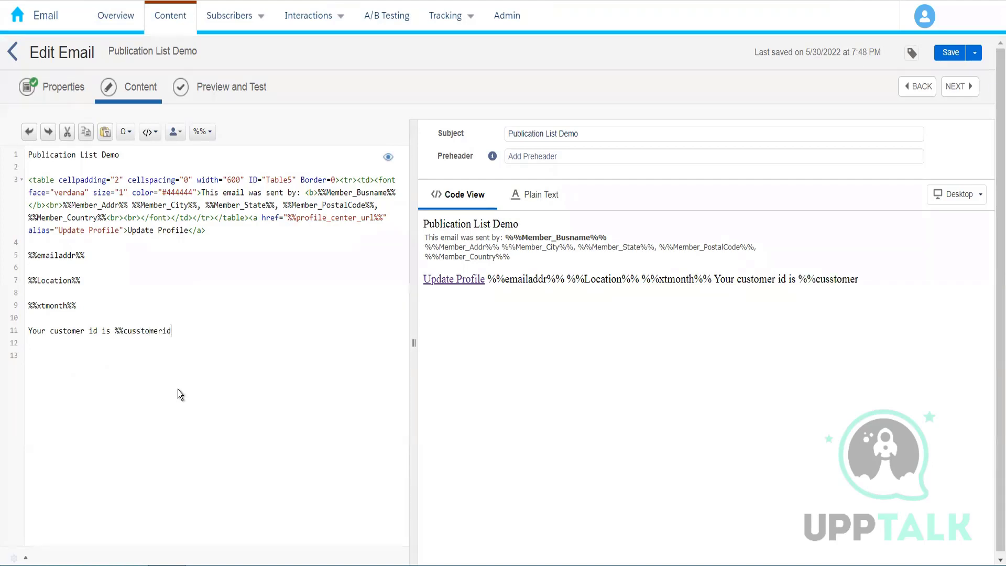
pyautogui.write('%%')
pyautogui.click(228, 89)
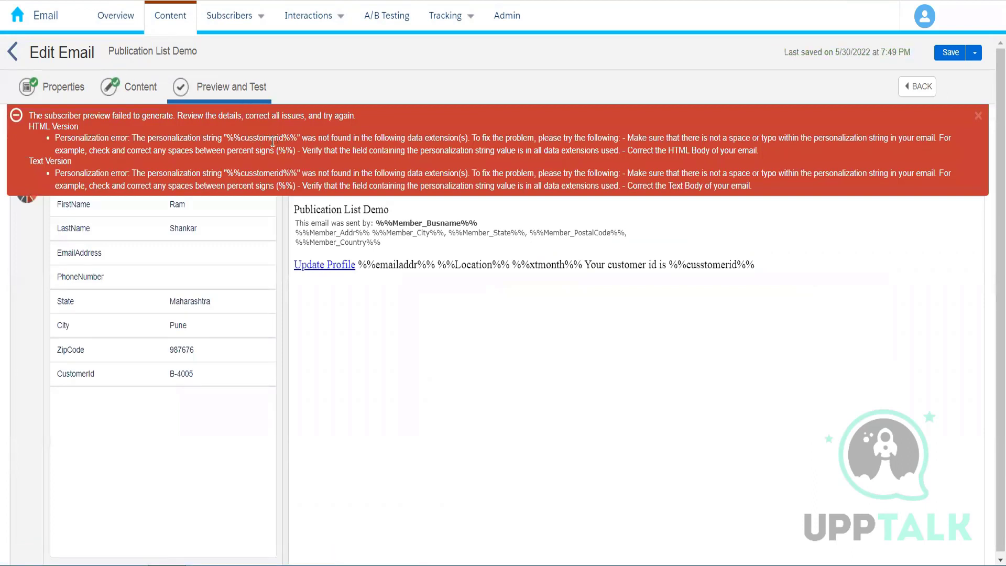
# - Correct the misspelled personalization string to %%customerid%% in the email's code and preview the email again
pyautogui.click(149, 93)
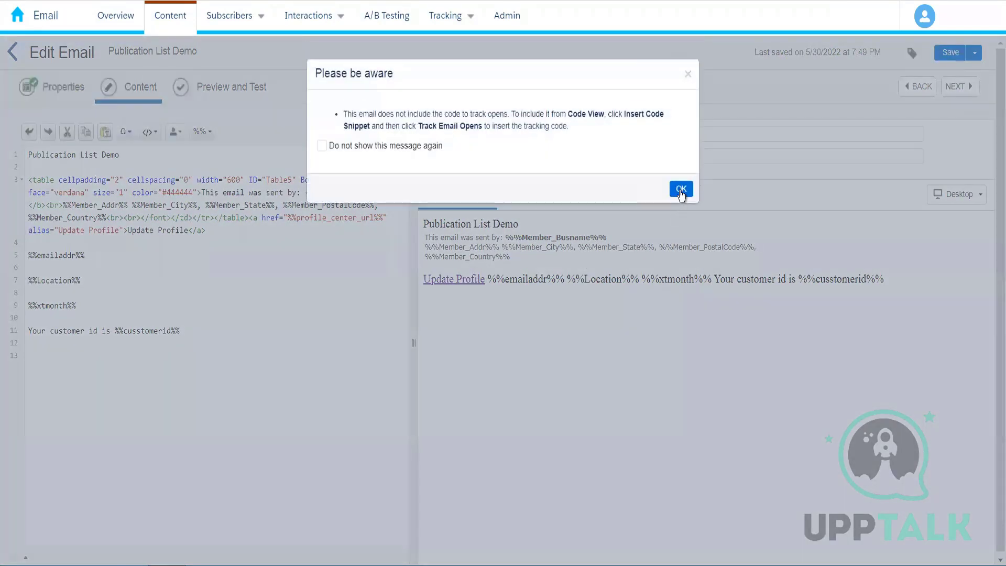
pyautogui.click(682, 190)
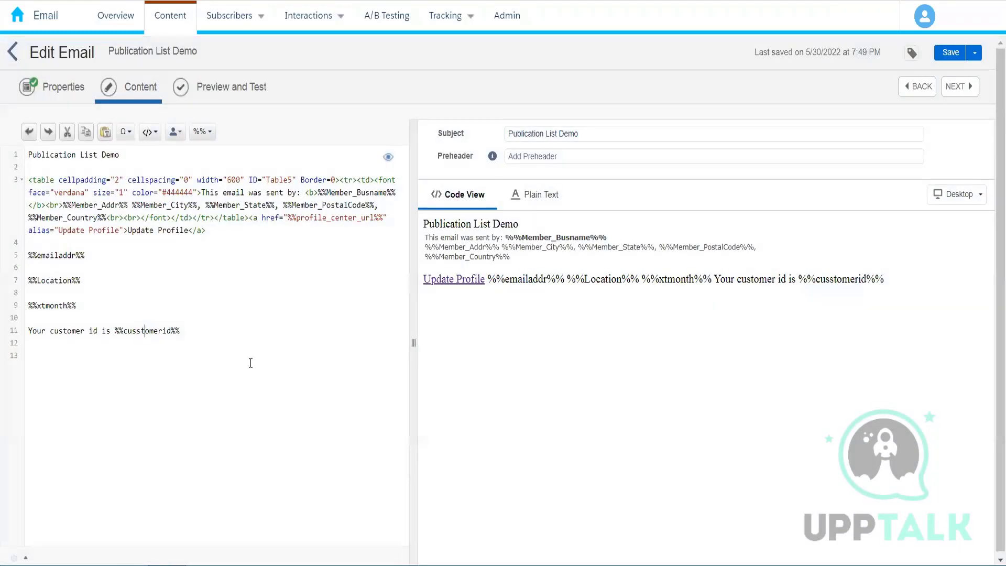
pyautogui.press('BackSpace')
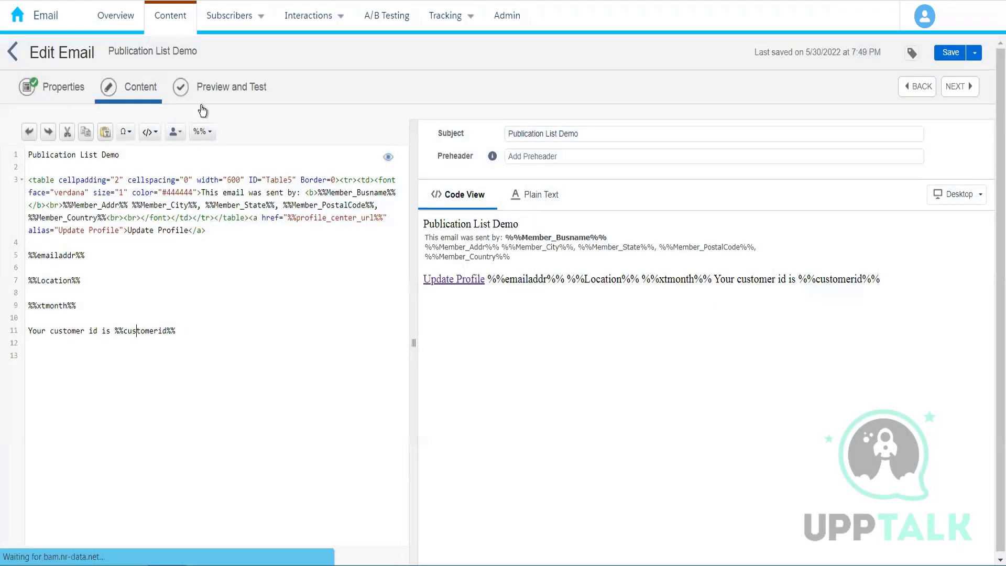
pyautogui.click(208, 95)
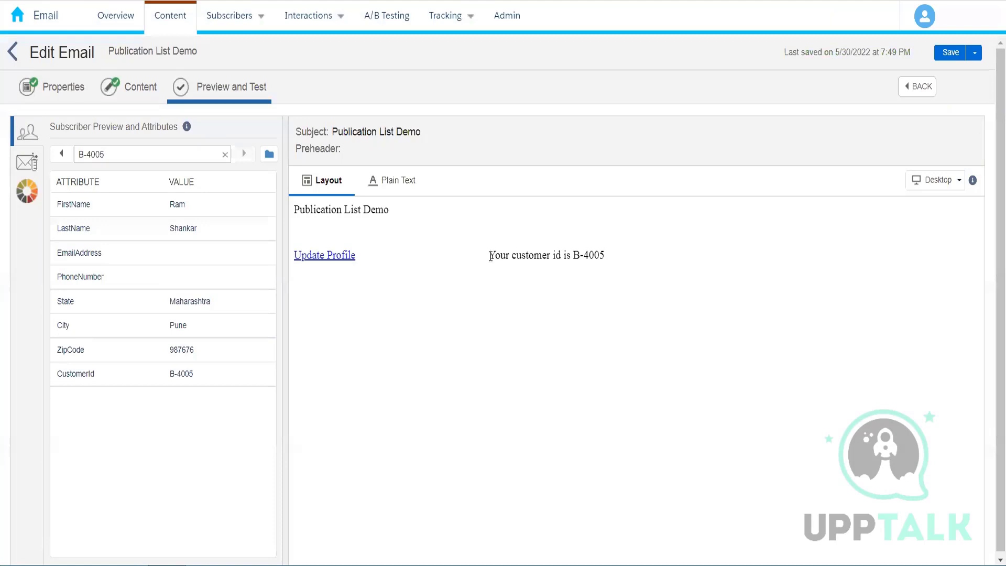
# - Compare the customer id sentence in the preview for the current subscriber and the previous subscriber
pyautogui.moveTo(488, 256); pyautogui.dragTo(634, 250)
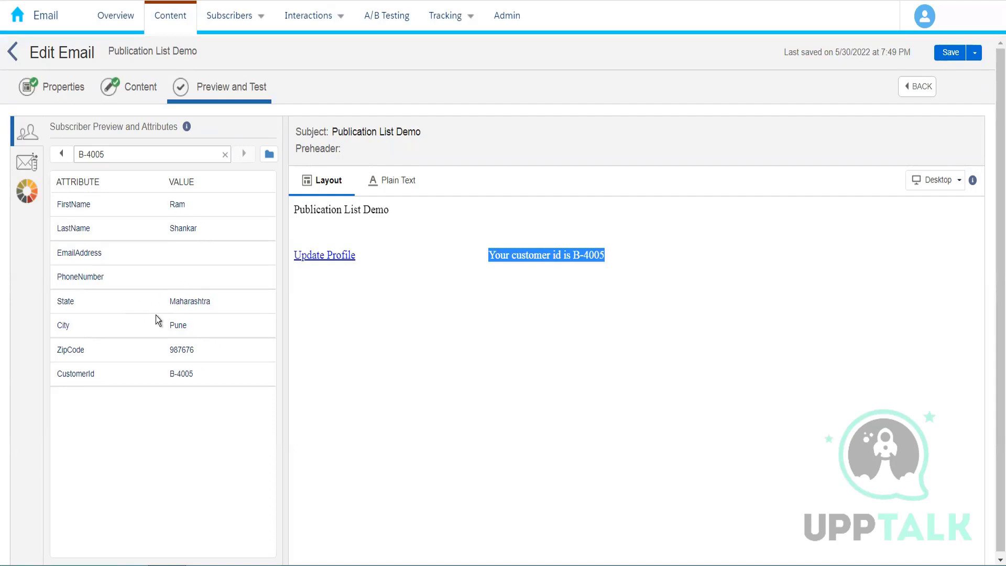
pyautogui.click(61, 153)
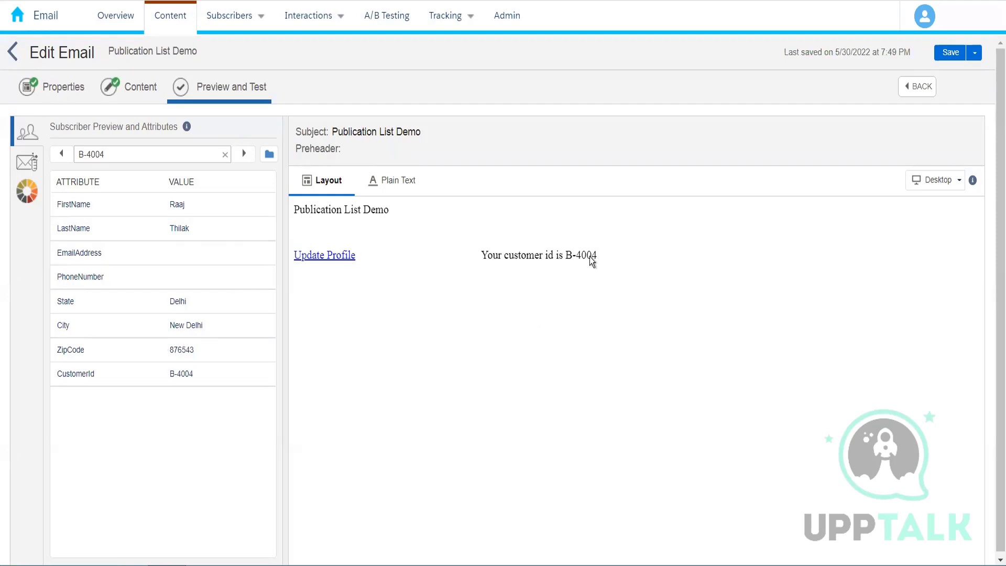
pyautogui.moveTo(566, 258); pyautogui.dragTo(612, 257)
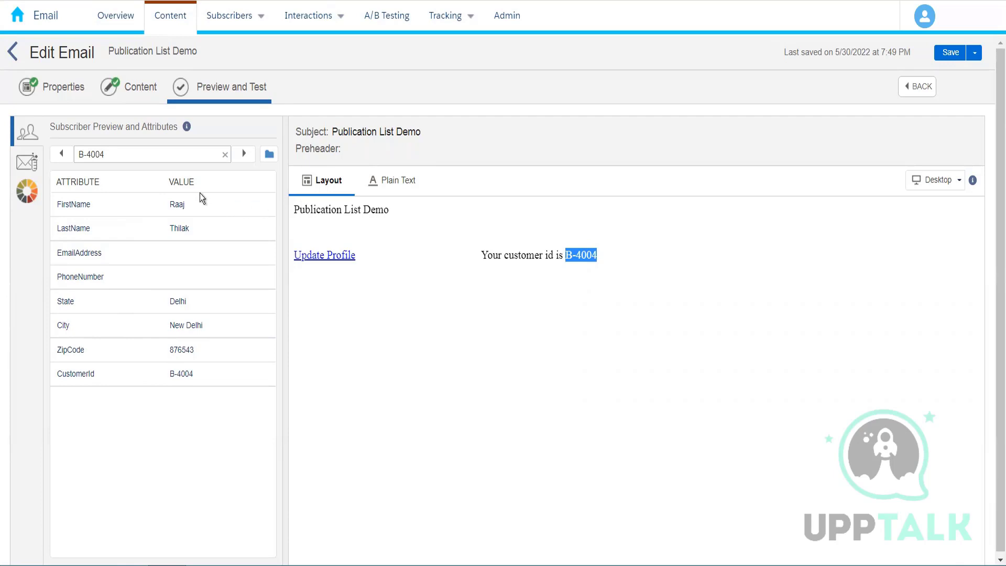
# - Replace the %%emailaddr%%, %%Location%% and %%xtmonth%% lines in the code with the greeting "Hello %%firstname%%," followed by a blank line
pyautogui.click(143, 93)
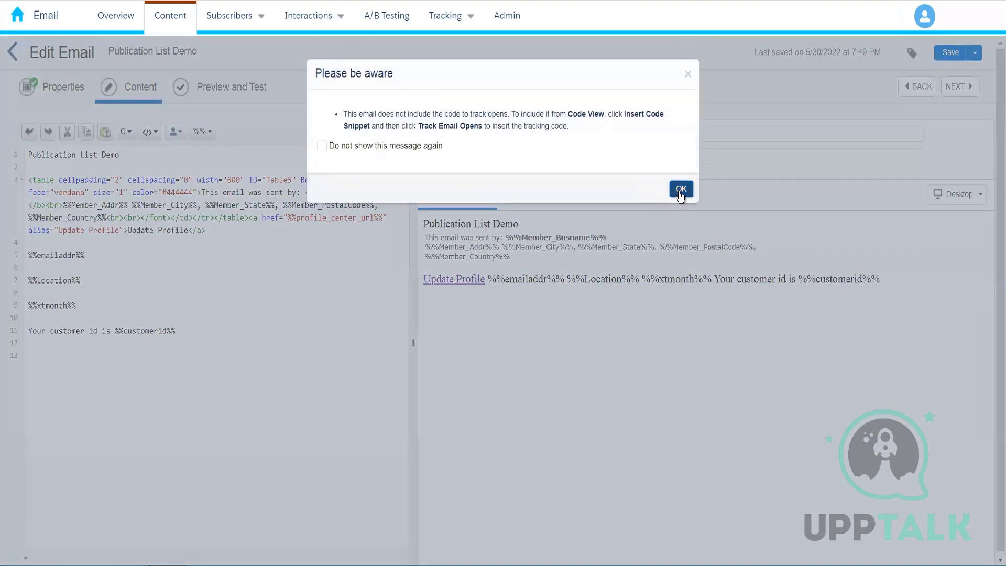
pyautogui.click(681, 190)
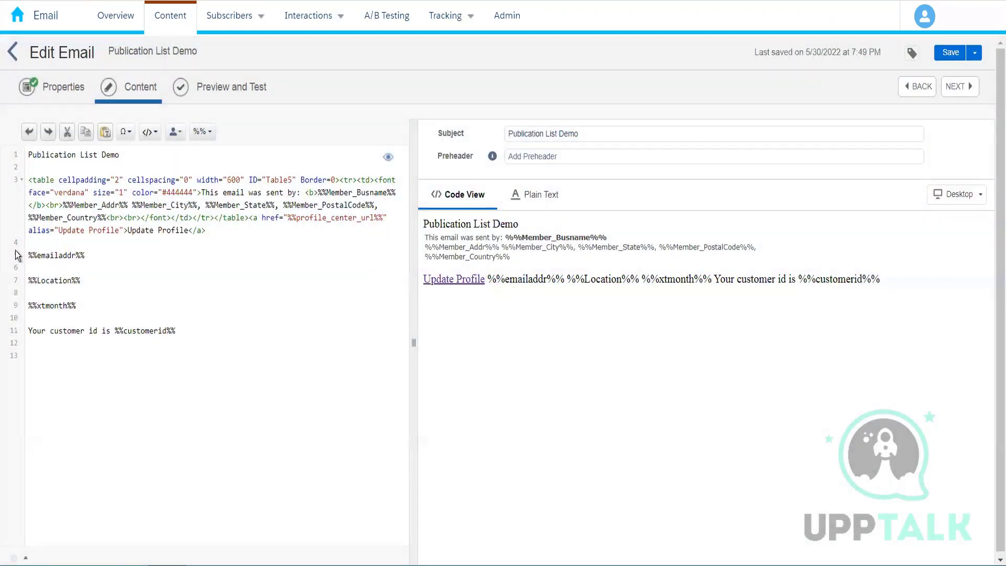
pyautogui.moveTo(76, 305); pyautogui.dragTo(16, 251)
pyautogui.write('Hello %%')
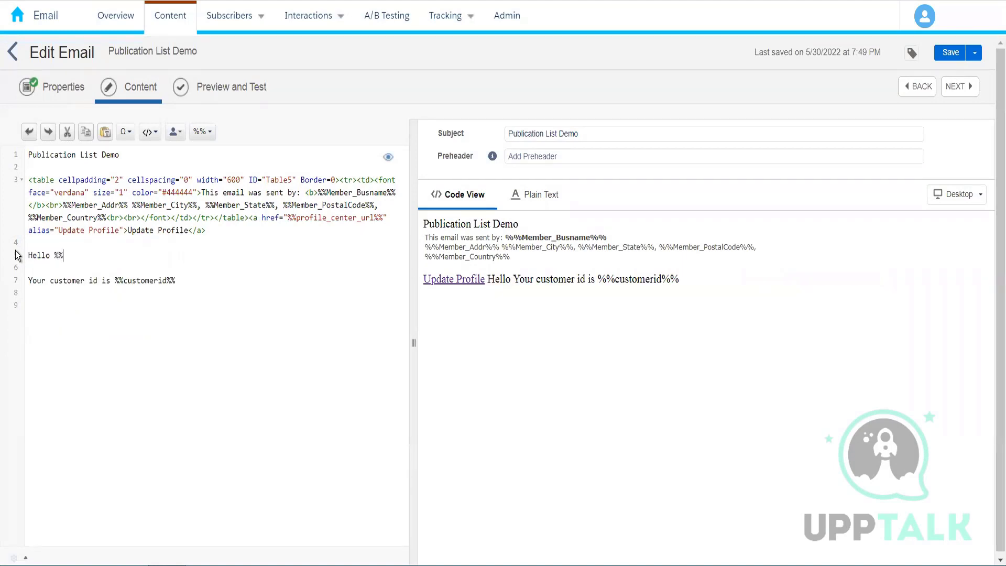
pyautogui.write('firstname')
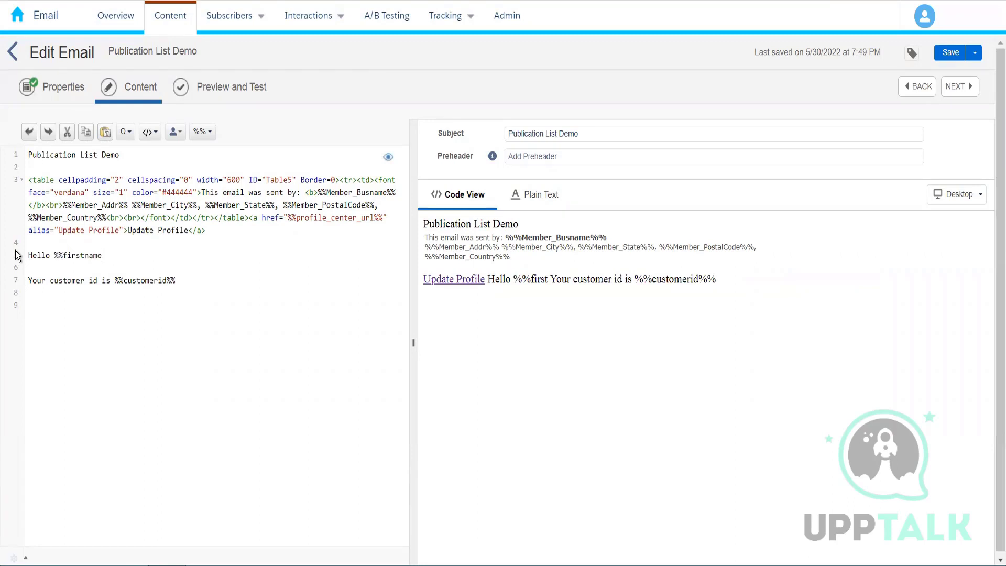
pyautogui.write('%%')
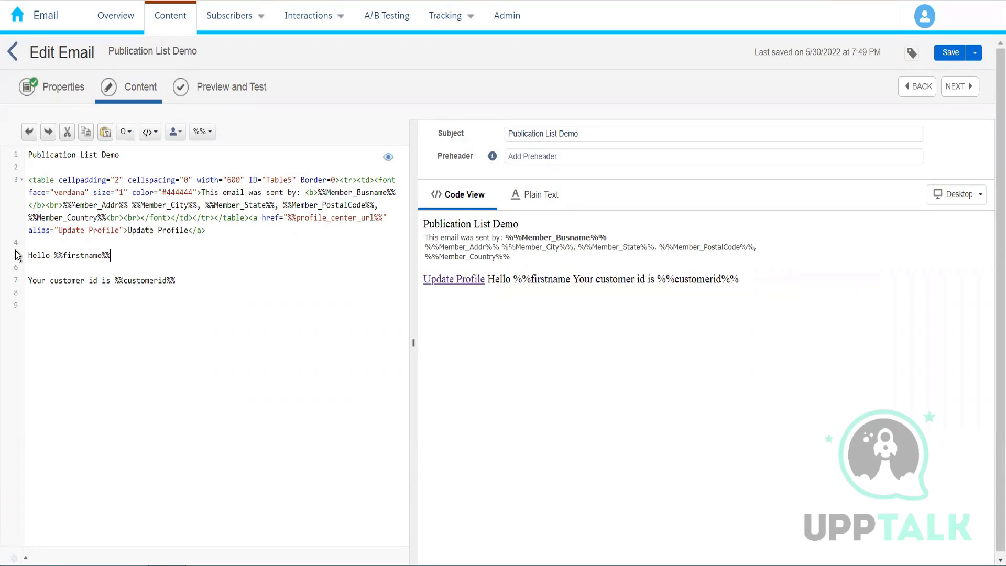
pyautogui.write(',')
pyautogui.press('Return')
pyautogui.press('Return')
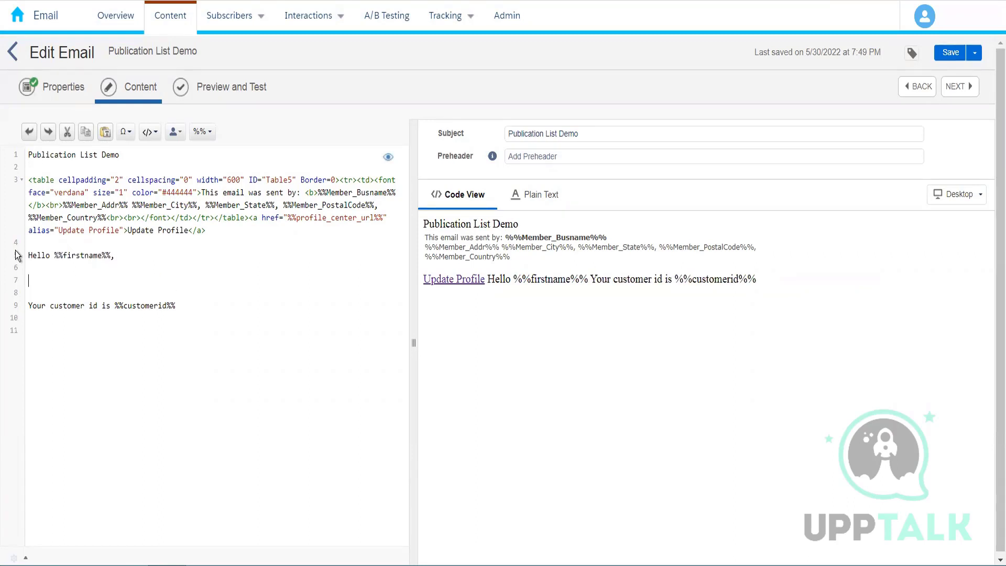
# - Add the sentence "Your order has been placed successfully." between the greeting and the customer id line
pyautogui.write('Your ')
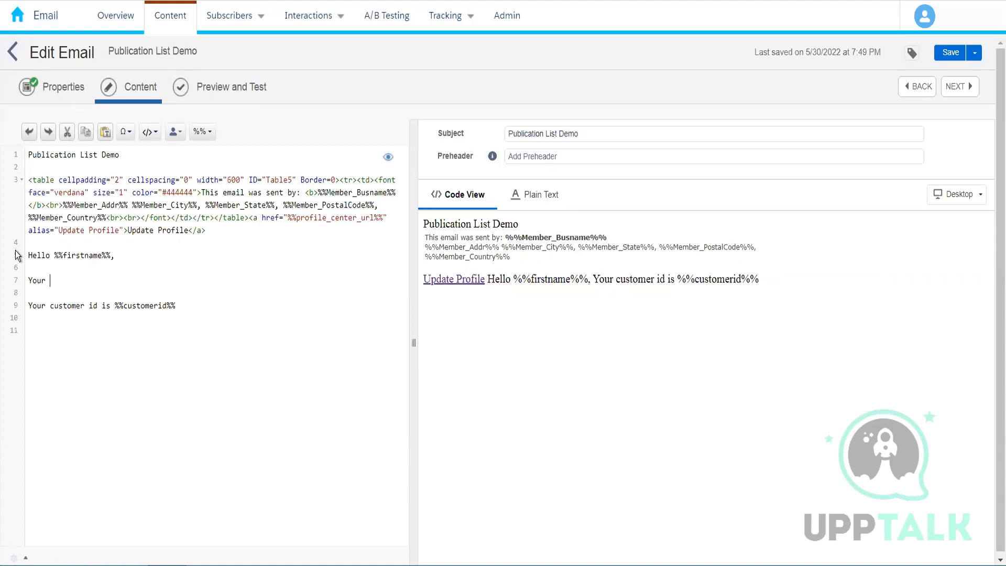
pyautogui.write('order has b')
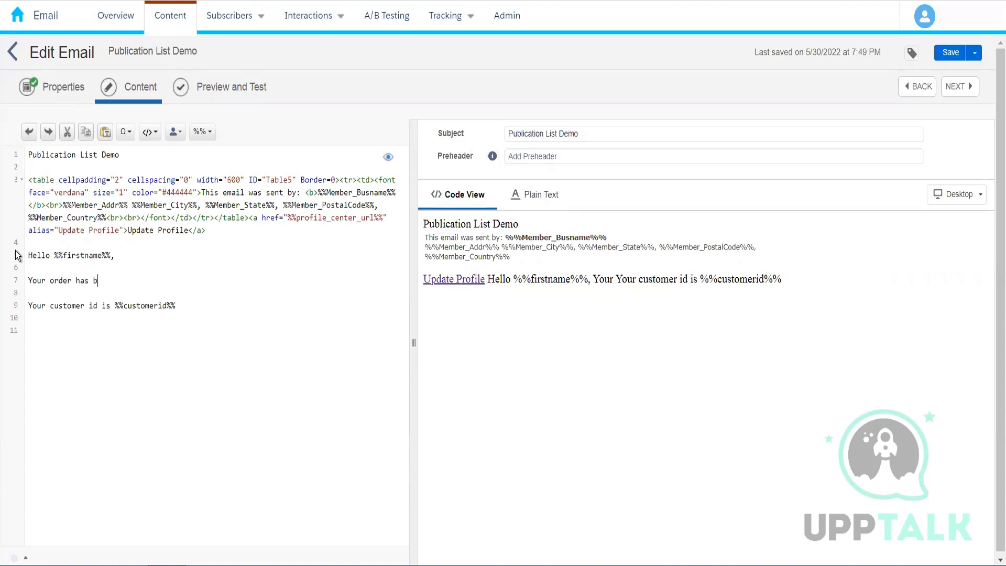
pyautogui.write('een plcaed')
pyautogui.press('BackSpace')
pyautogui.press('BackSpace')
pyautogui.press('BackSpace')
pyautogui.press('BackSpace')
pyautogui.press('BackSpace')
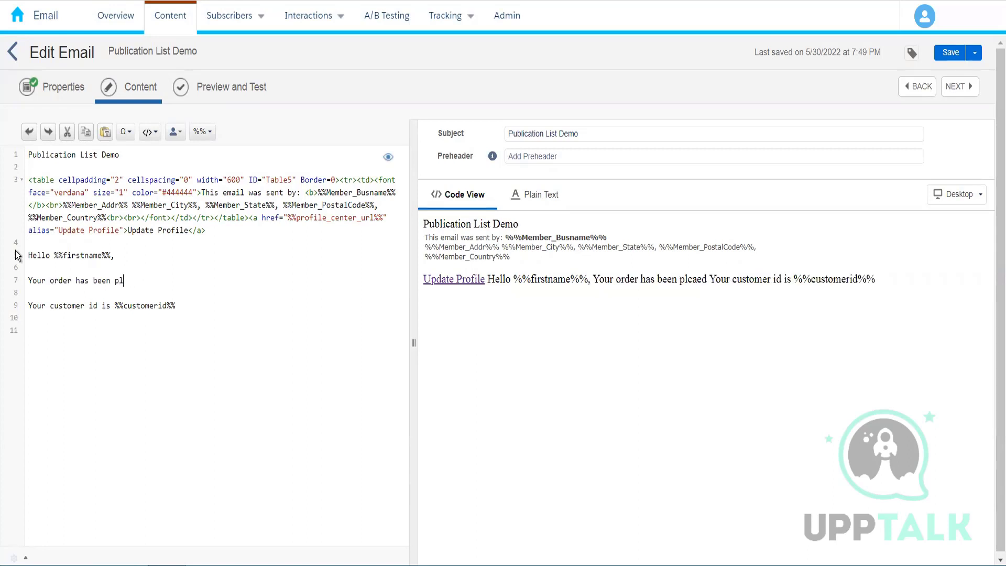
pyautogui.write('aced su')
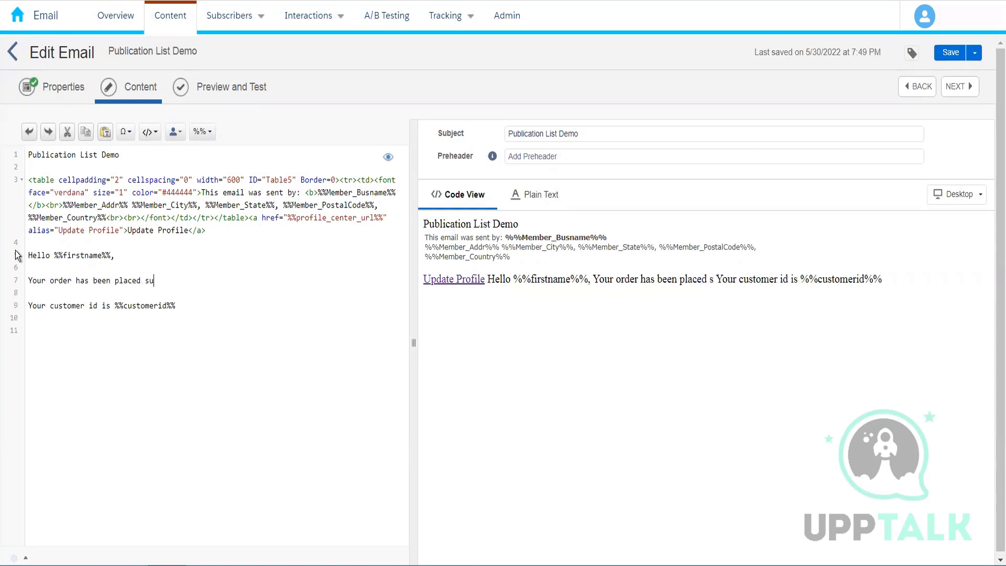
pyautogui.write('ccessfully.')
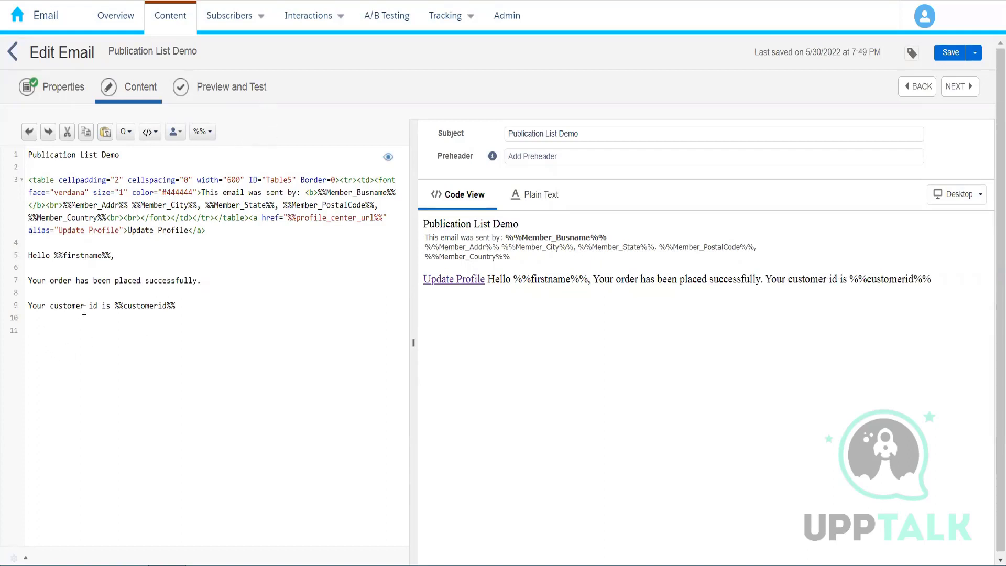
# - Reword the customer id line as "Your order no is %%customerid%%" and save the email
pyautogui.moveTo(86, 309); pyautogui.dragTo(50, 308)
pyautogui.write('order')
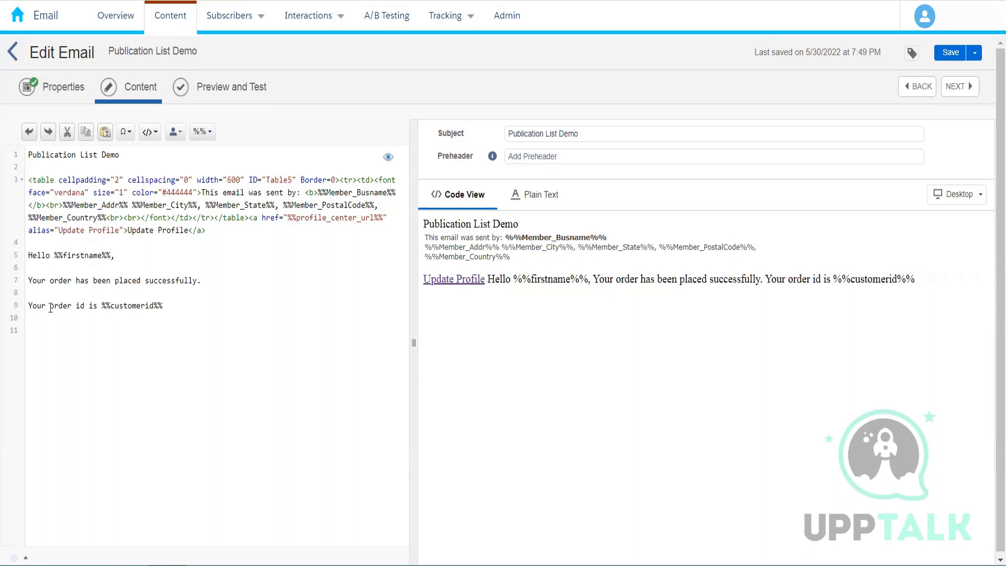
pyautogui.click(86, 306)
pyautogui.press('BackSpace')
pyautogui.press('BackSpace')
pyautogui.write('no')
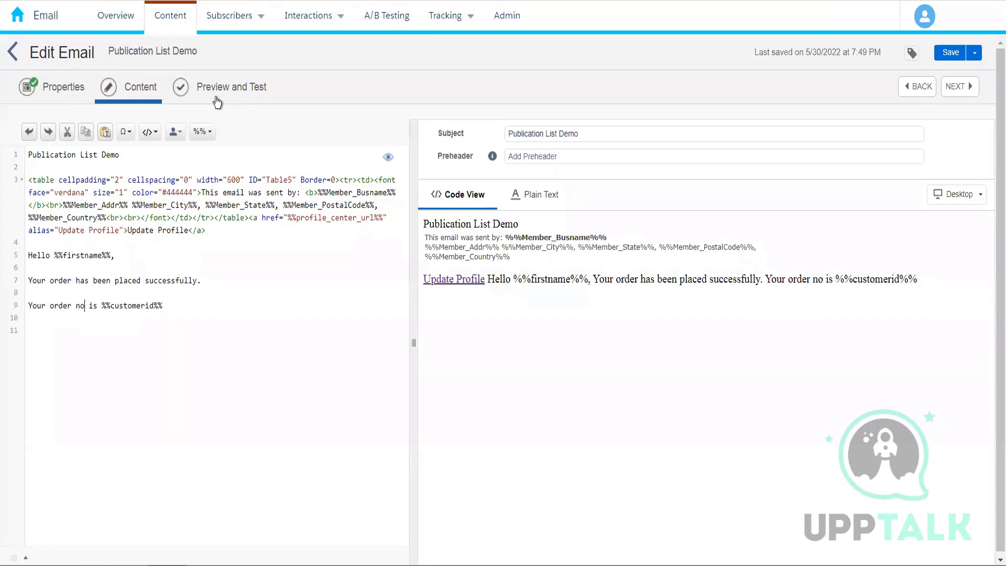
pyautogui.hotkey('ctrl', 's')
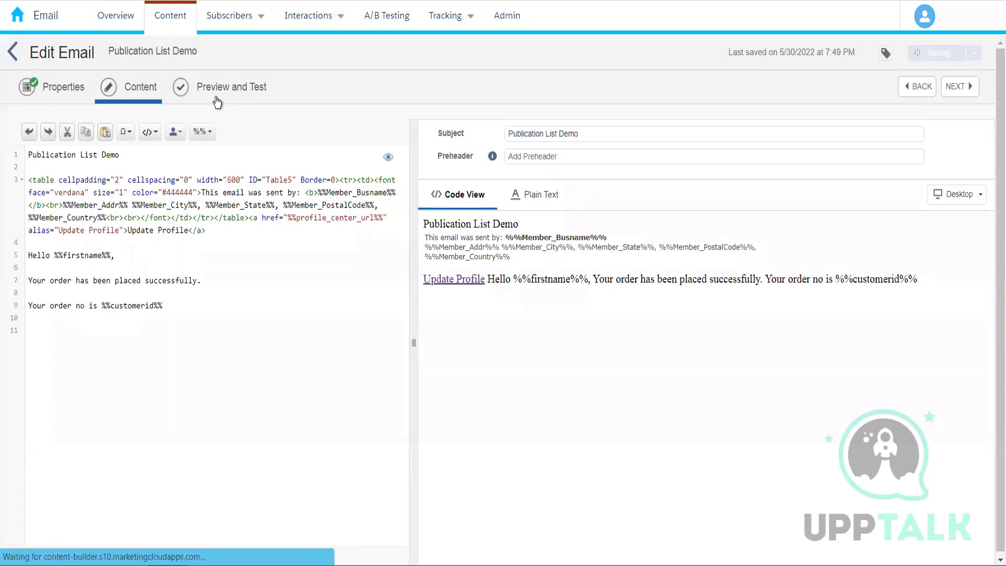
# - Check the greeting and order number message in the subscriber preview and return to the email's content, dismissing any notices
pyautogui.click(218, 101)
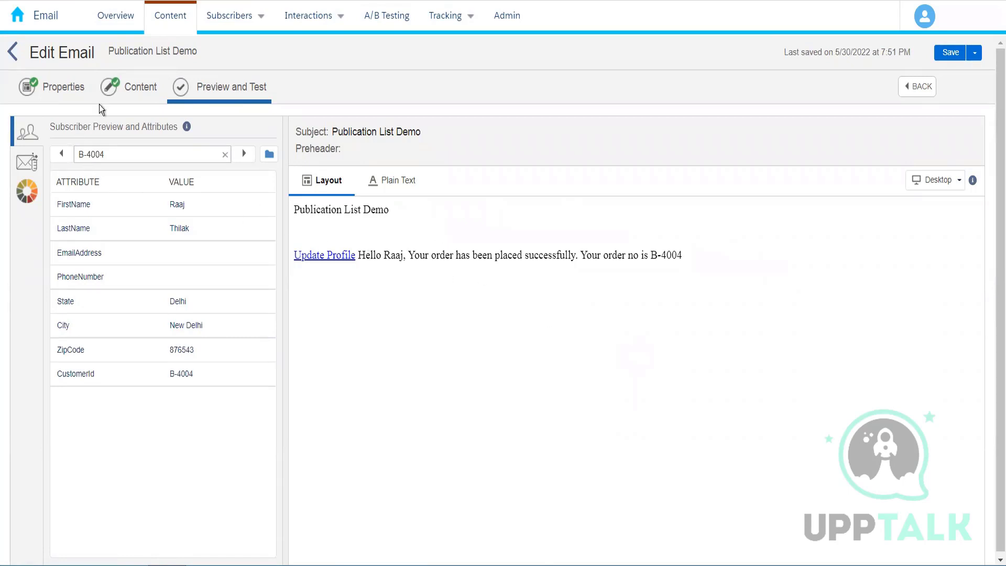
pyautogui.click(135, 93)
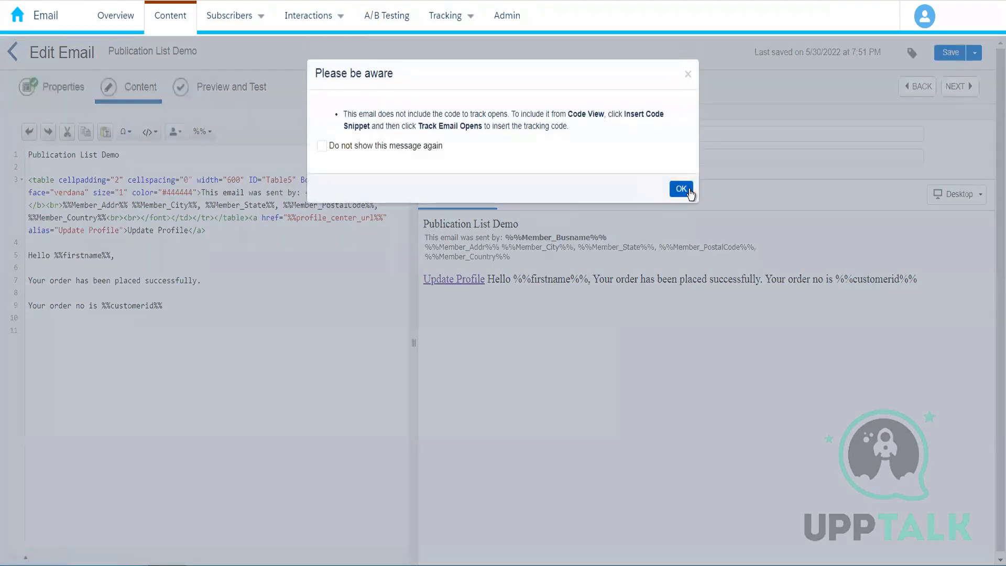
pyautogui.click(675, 194)
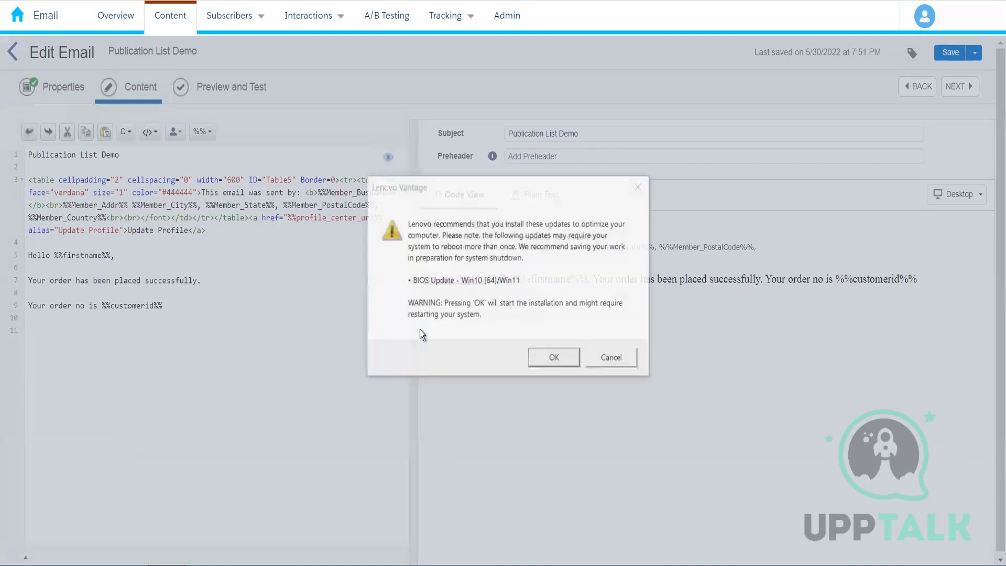
pyautogui.click(610, 361)
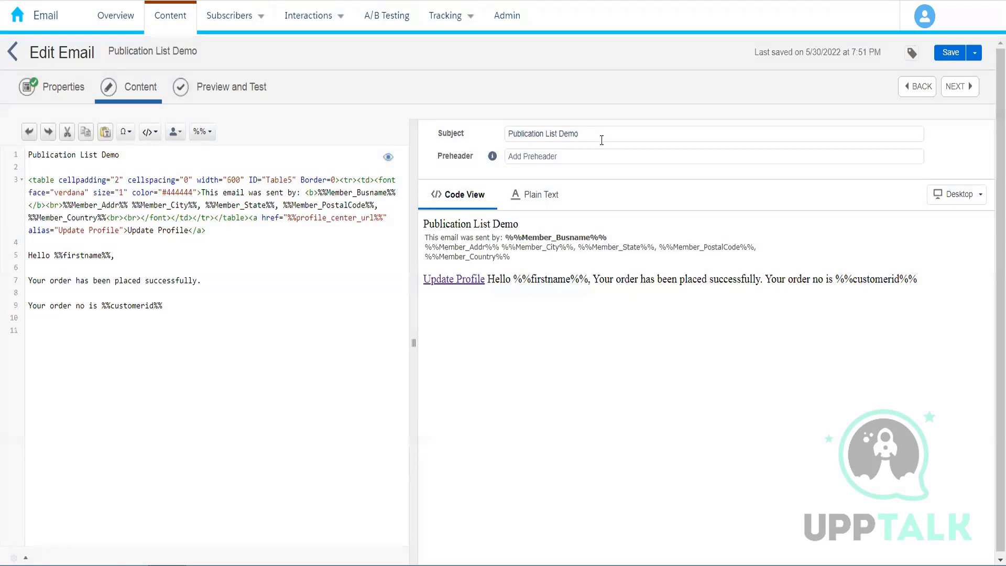
# - Examine the insert options for personalizing the email's subject line and preheader
pyautogui.click(602, 140)
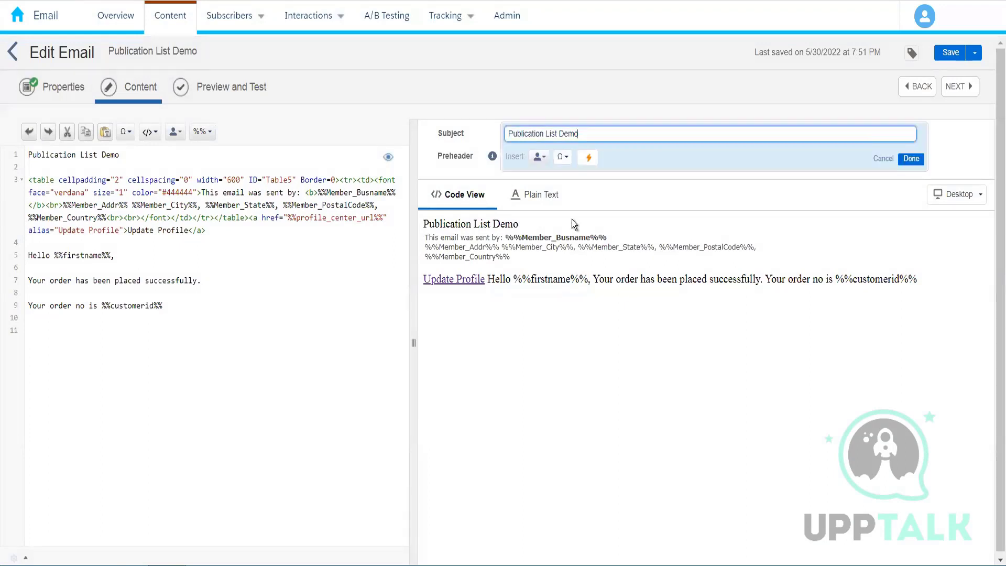
pyautogui.click(540, 157)
pyautogui.click(585, 158)
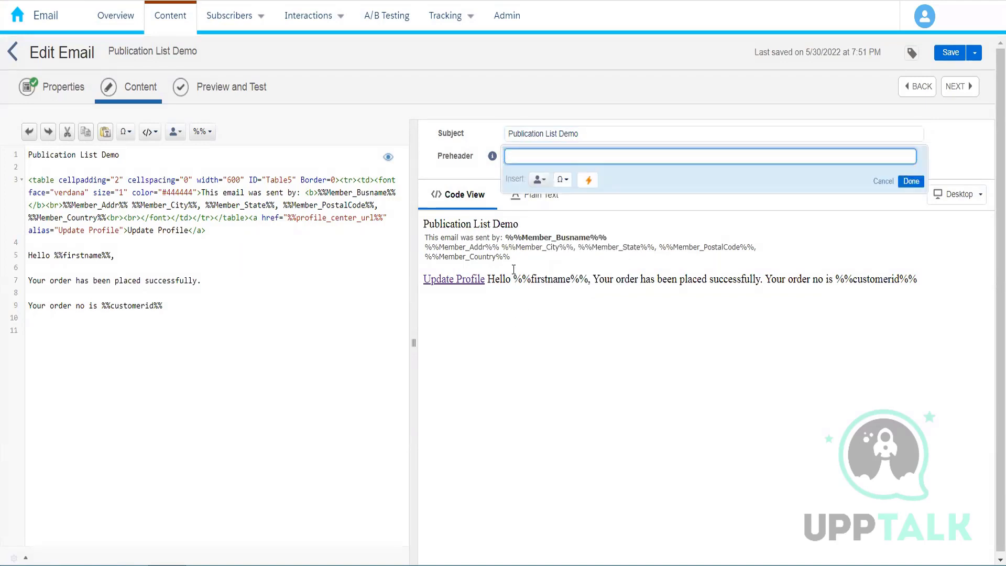
pyautogui.click(573, 142)
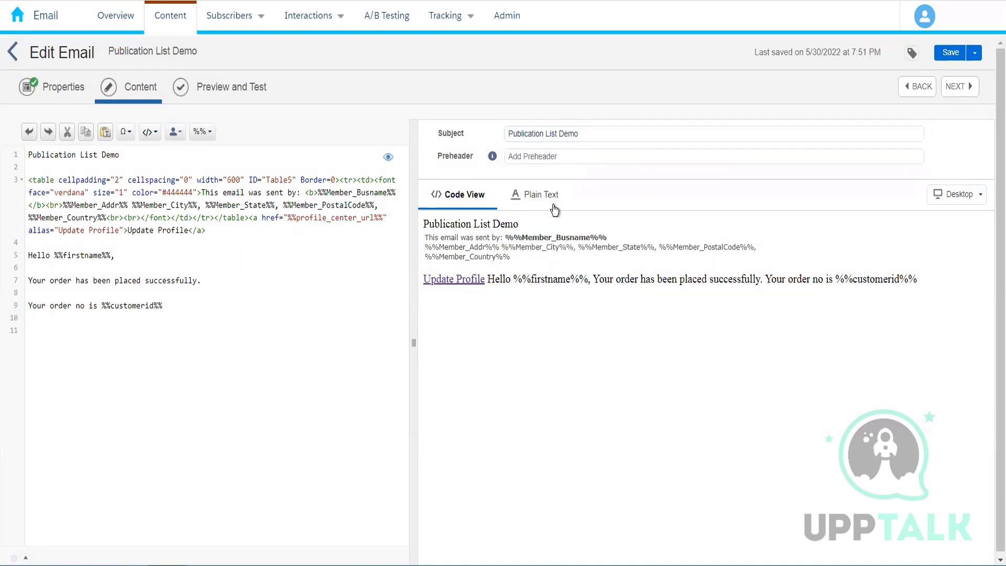